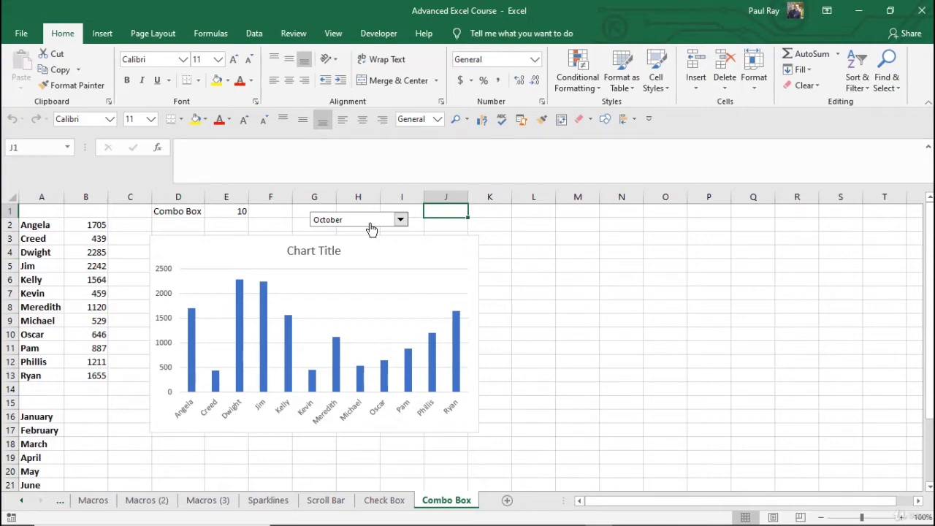
# Step: Hide and reshow the 2020 series of the Employee Sales chart on the Check Box sheet, and return to the Combo Box sheet
pyautogui.click(404, 503)
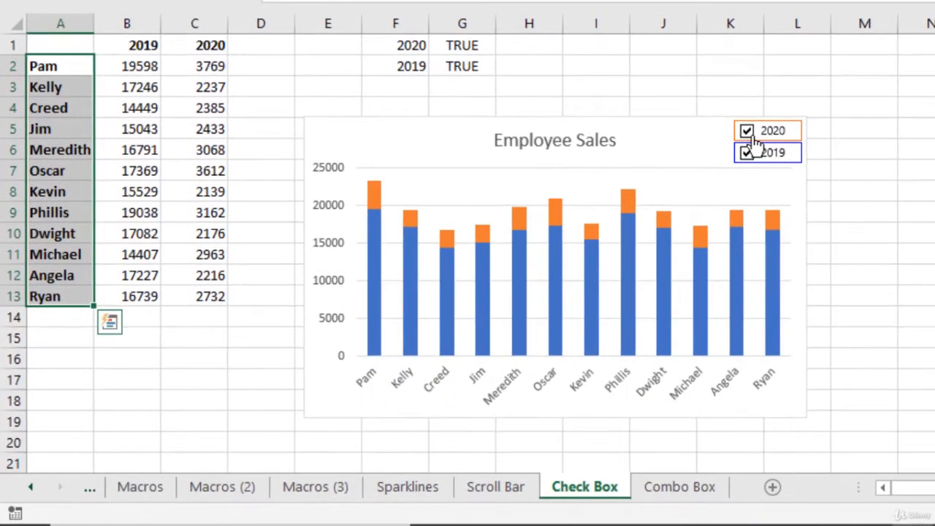
pyautogui.click(752, 138)
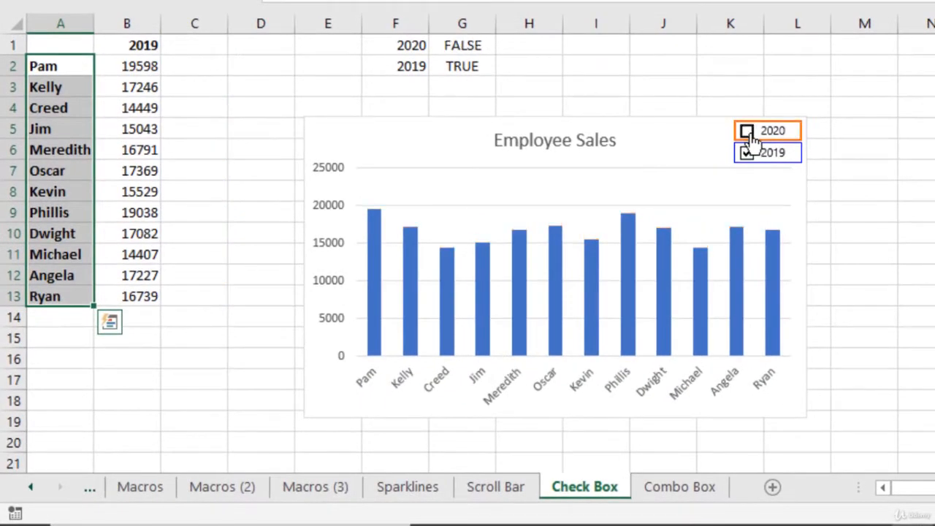
pyautogui.click(751, 139)
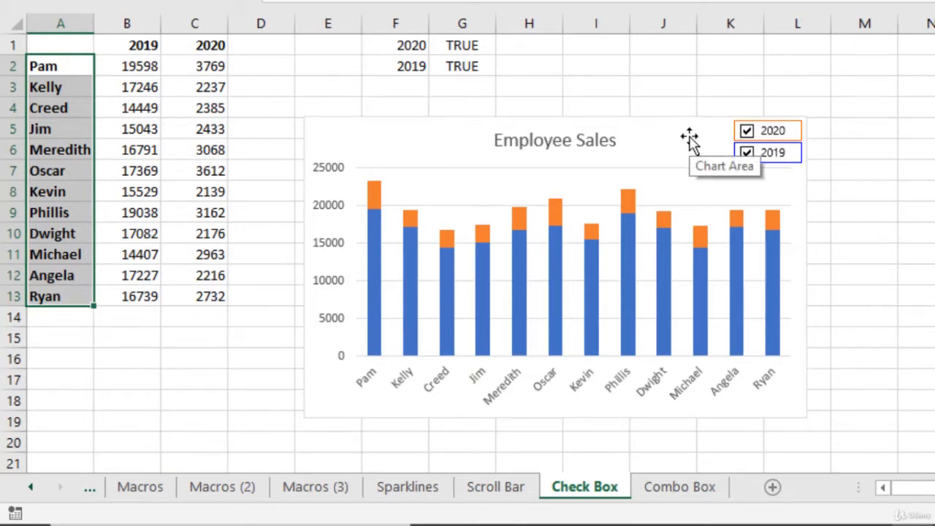
pyautogui.click(679, 484)
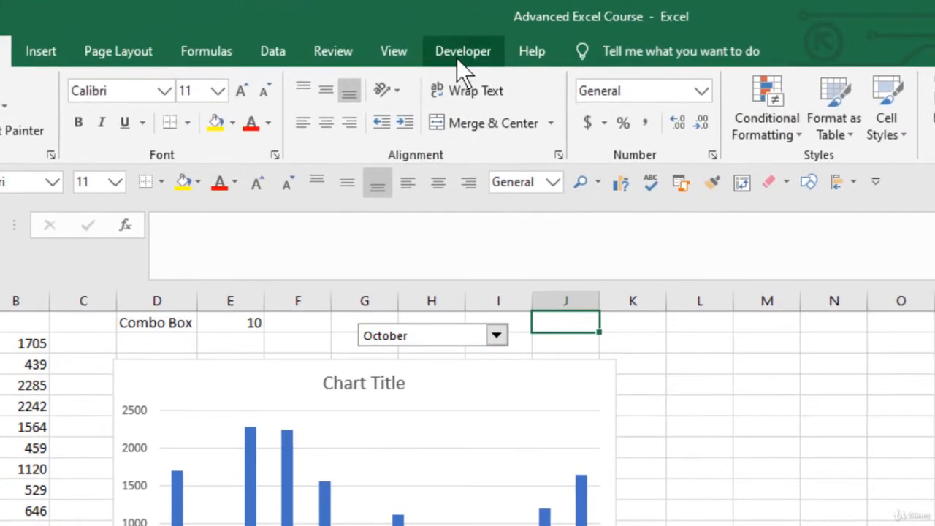
# Step: Insert an Option Button form control on empty cells around column L, to the right of the chart
pyautogui.click(458, 53)
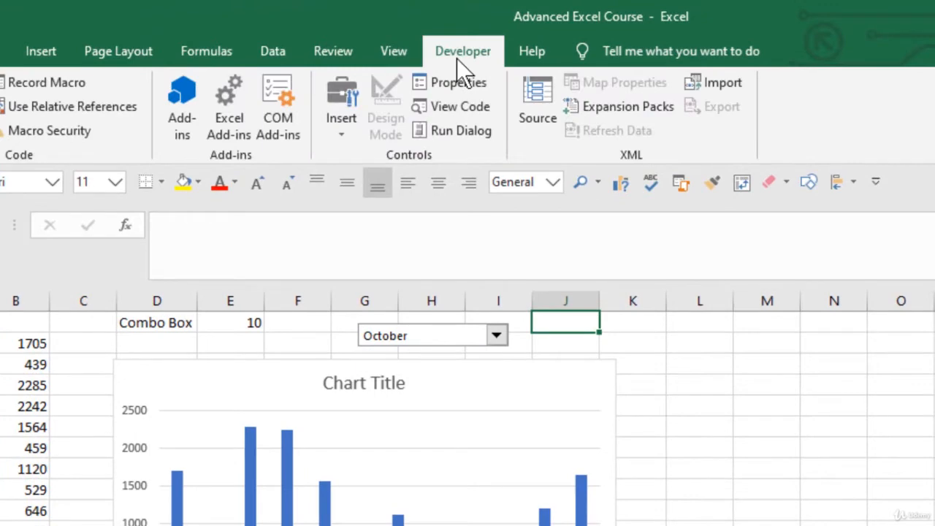
pyautogui.click(348, 128)
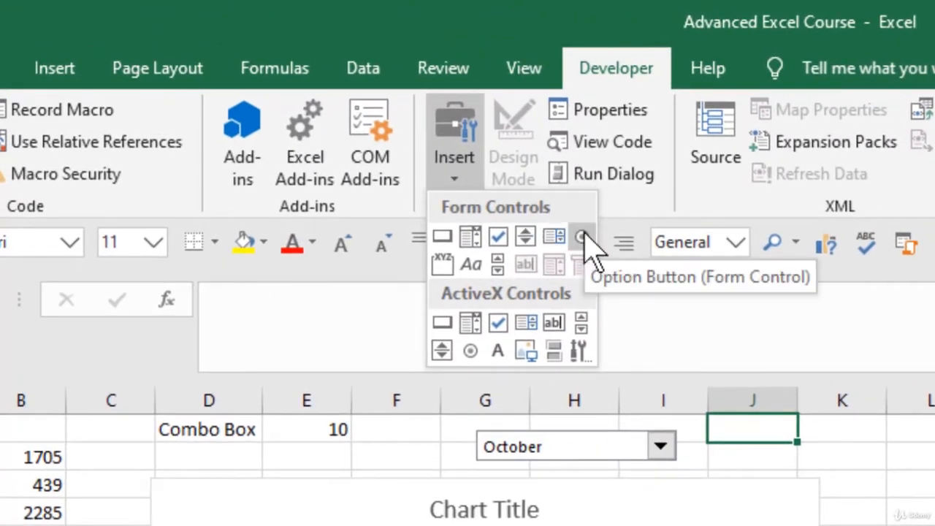
pyautogui.click(582, 237)
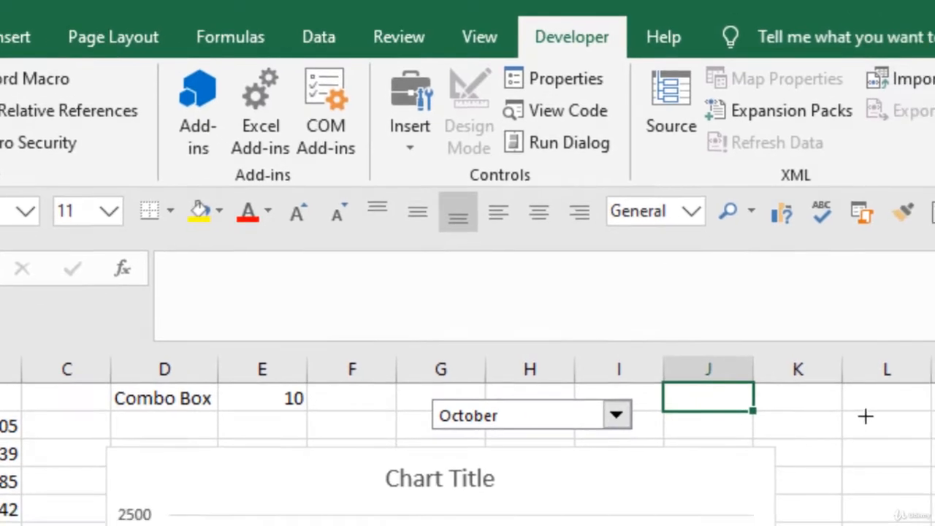
pyautogui.click(911, 446)
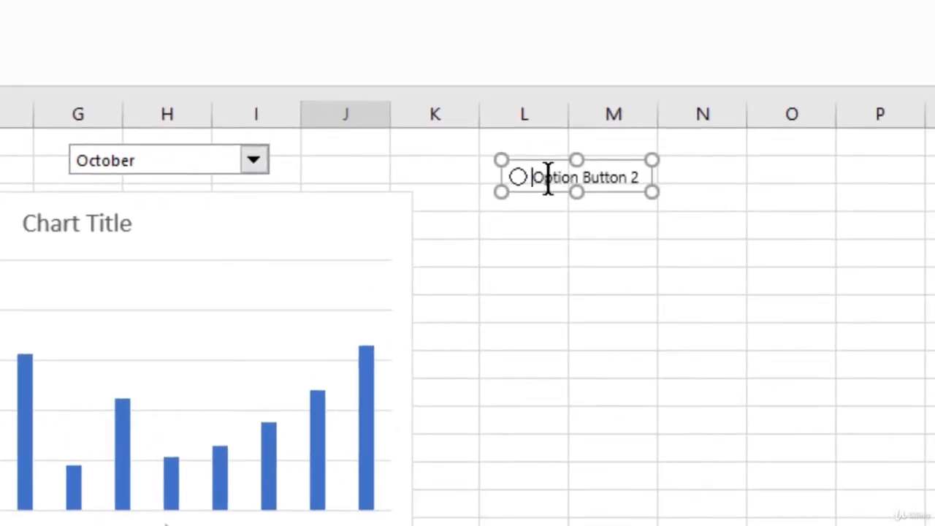
# Step: Replace the option button's caption with 2019 and shrink its frame to fit the text
pyautogui.press('Delete')
pyautogui.press('Delete')
pyautogui.press('Delete')
pyautogui.press('Delete')
pyautogui.press('Delete')
pyautogui.press('Delete')
pyautogui.press('Delete')
pyautogui.press('Delete')
pyautogui.press('Delete')
pyautogui.press('Delete')
pyautogui.press('Delete')
pyautogui.press('Delete')
pyautogui.press('Delete')
pyautogui.press('Delete')
pyautogui.press('Delete')
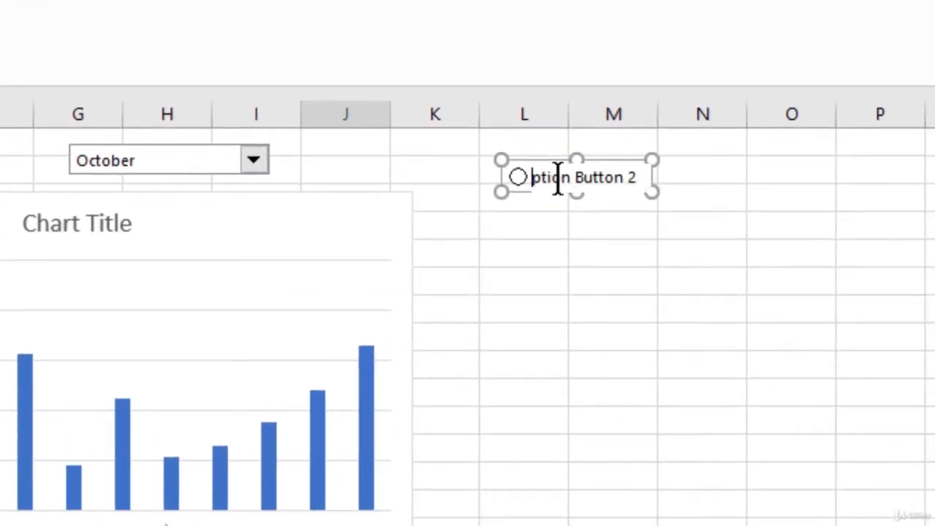
pyautogui.write('2019')
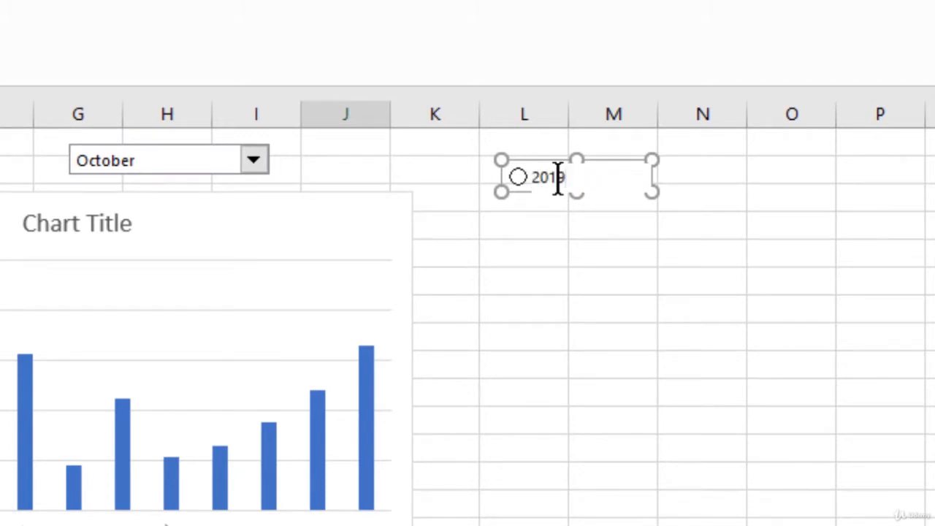
pyautogui.moveTo(651, 192); pyautogui.dragTo(581, 186)
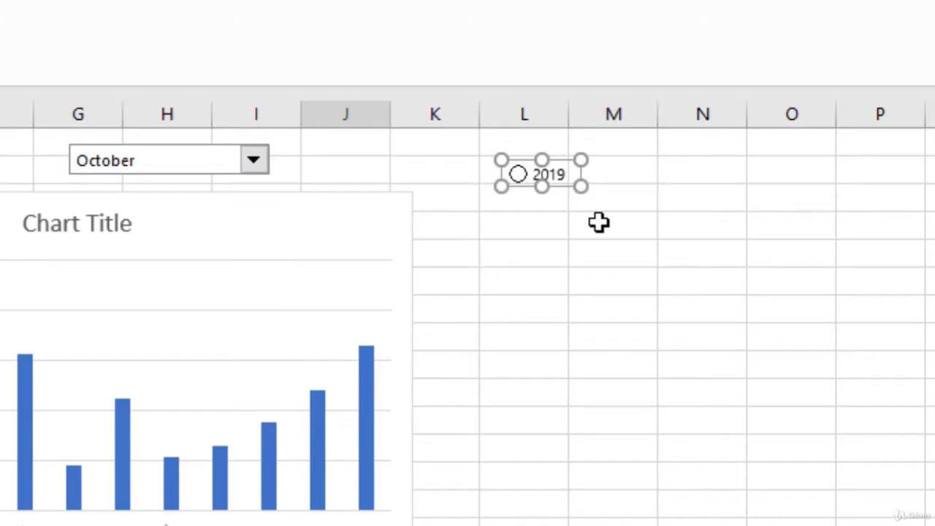
# Step: Duplicate the 2019 option button directly below the original and caption the copy 2020
pyautogui.moveTo(570, 188); pyautogui.dragTo(568, 224)
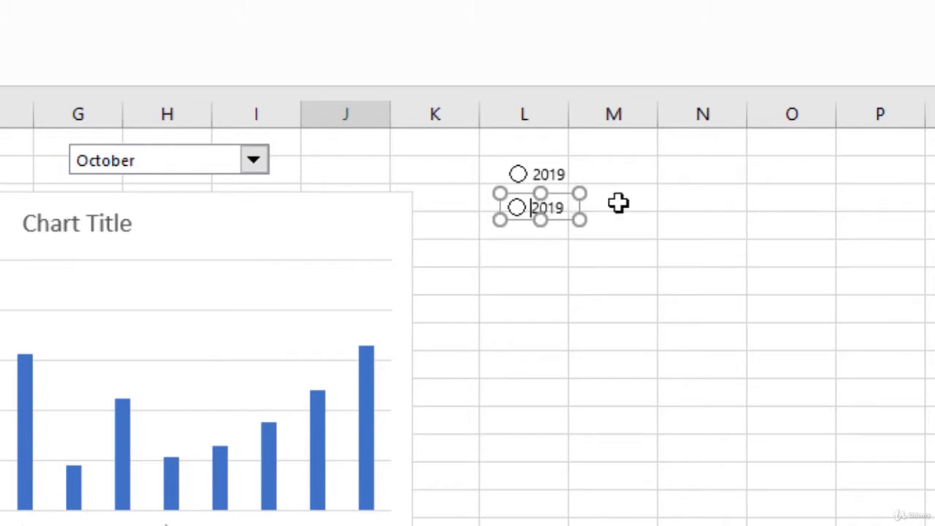
pyautogui.press('BackSpace')
pyautogui.press('BackSpace')
pyautogui.press('BackSpace')
pyautogui.press('BackSpace')
pyautogui.write('2020')
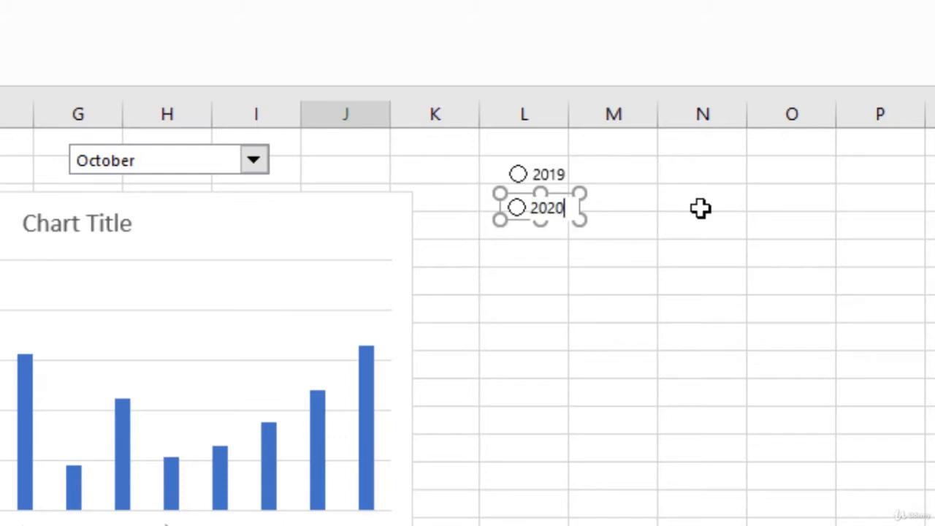
pyautogui.click(701, 209)
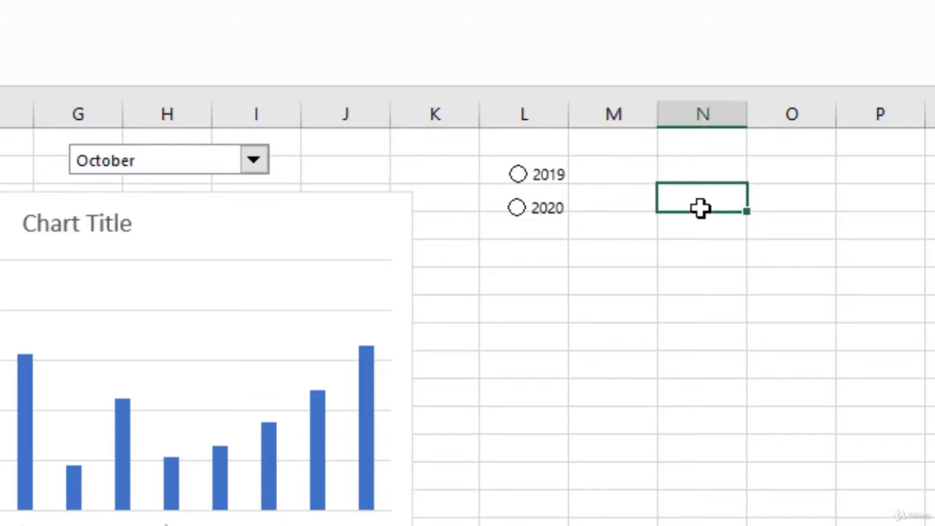
# Step: Align the left edges of the 2019 and 2020 option buttons
pyautogui.keyDown('ctrl'); pyautogui.click(558, 179); pyautogui.keyUp('ctrl')
pyautogui.keyDown('ctrl'); pyautogui.click(536, 208); pyautogui.keyUp('ctrl')
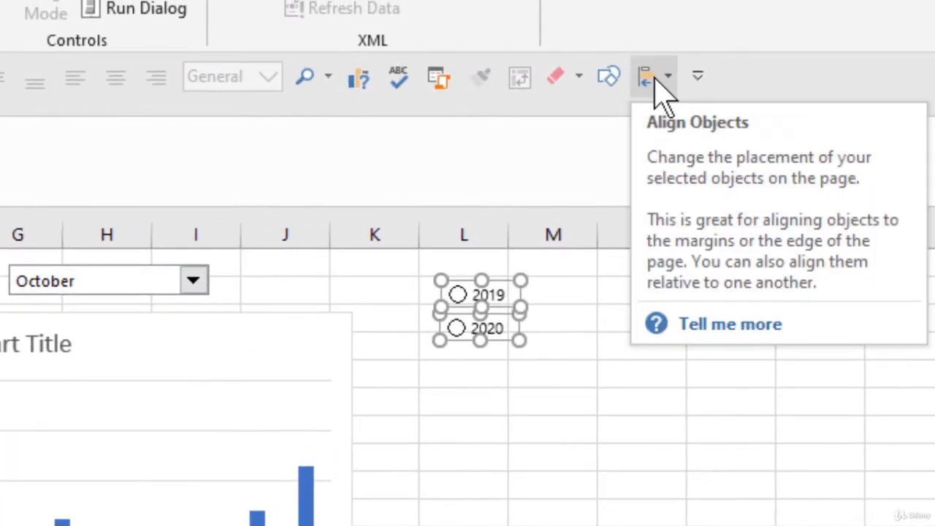
pyautogui.click(663, 92)
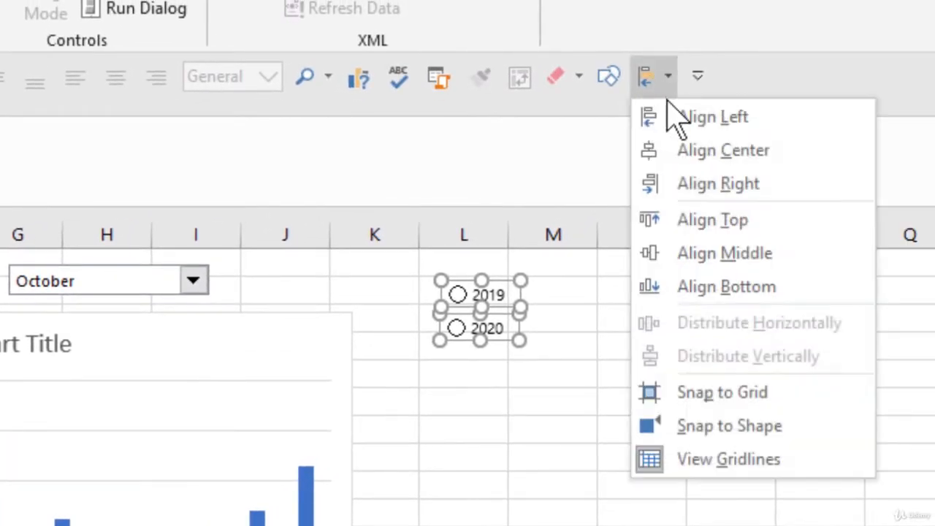
pyautogui.click(752, 120)
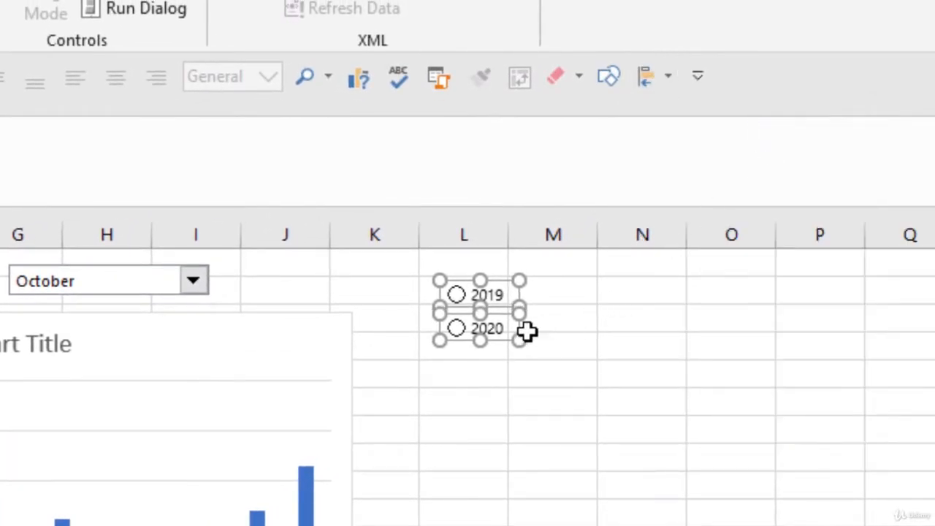
# Step: Place both option buttons close together in the chart's upper-right corner and test them by choosing 2019, followed by 2020
pyautogui.moveTo(497, 355); pyautogui.dragTo(328, 378)
pyautogui.moveTo(737, 190); pyautogui.dragTo(736, 167)
pyautogui.click(847, 163)
pyautogui.keyDown('ctrl'); pyautogui.click(741, 184); pyautogui.keyUp('ctrl')
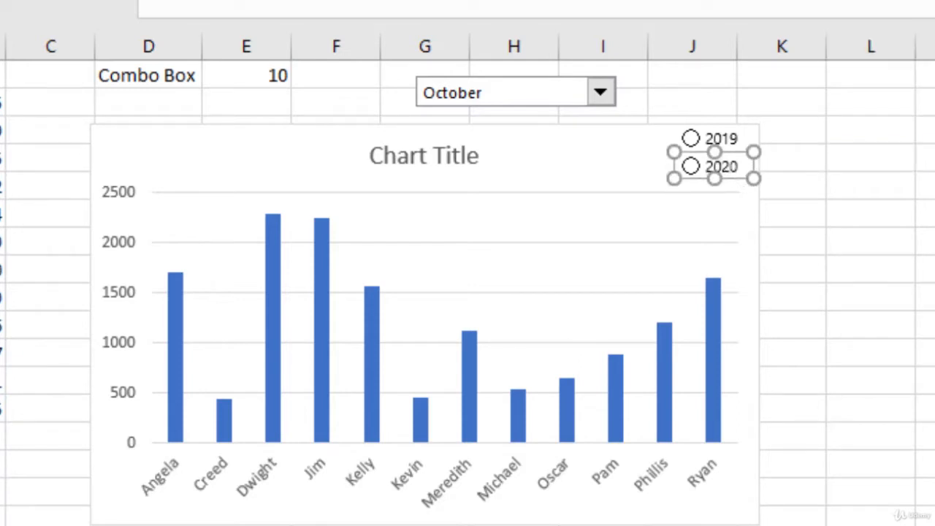
pyautogui.click(934, 174)
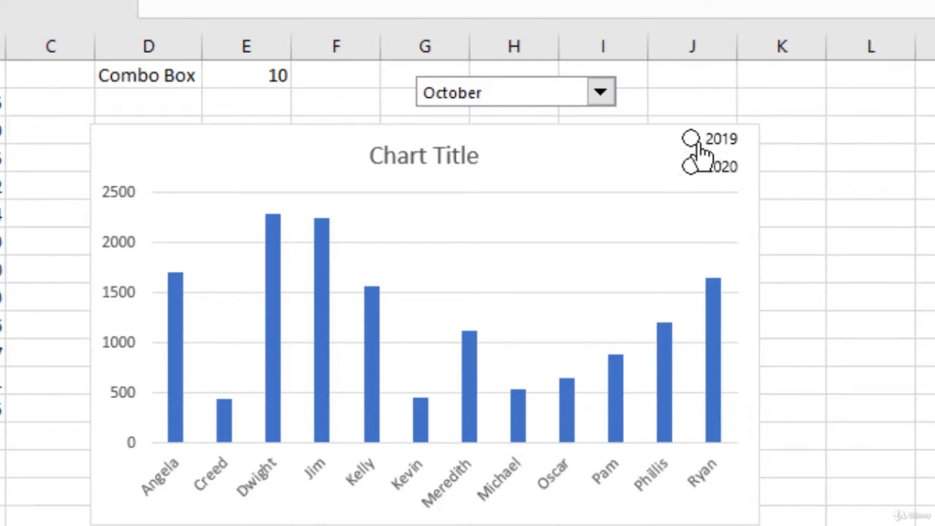
pyautogui.click(726, 150)
pyautogui.click(721, 181)
# Step: Swap the two option buttons in the chart's corner so that 2020 sits above 2019
pyautogui.keyDown('ctrl'); pyautogui.click(736, 174); pyautogui.keyUp('ctrl')
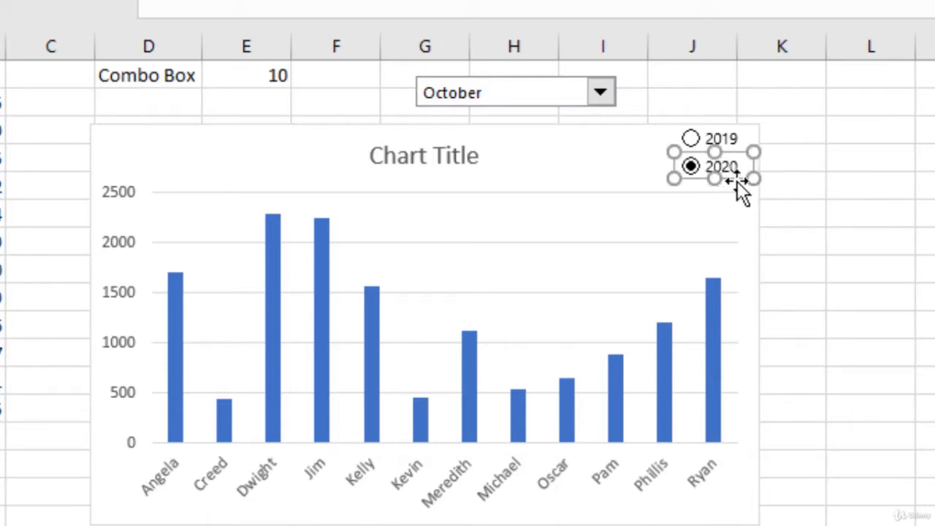
pyautogui.moveTo(737, 181)
pyautogui.mouseDown()
pyautogui.moveTo(745, 131)
pyautogui.moveTo(733, 129)
pyautogui.moveTo(741, 121)
pyautogui.moveTo(734, 189)
pyautogui.mouseUp()
pyautogui.keyDown('ctrl'); pyautogui.click(729, 137); pyautogui.keyUp('ctrl')
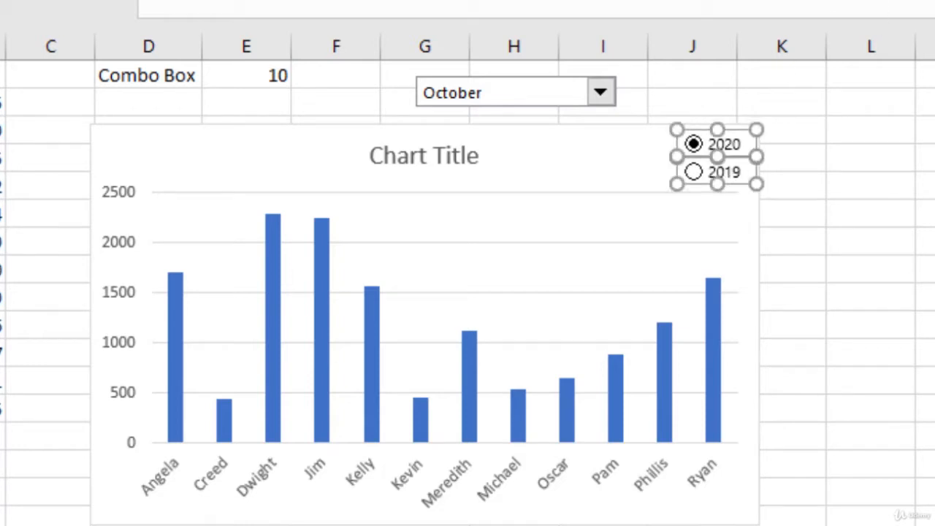
pyautogui.click(843, 151)
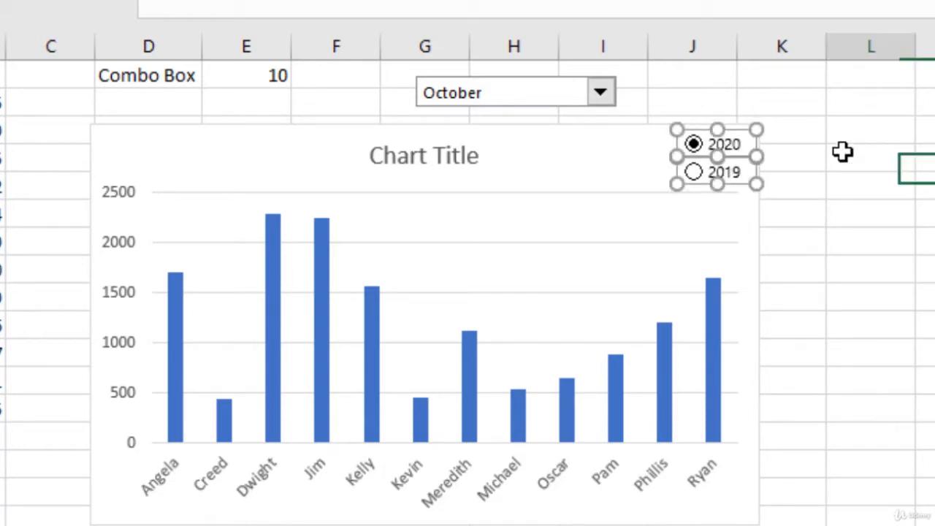
# Step: Link the 2019 option button to cell E2 in its control format settings
pyautogui.rightClick(727, 178)
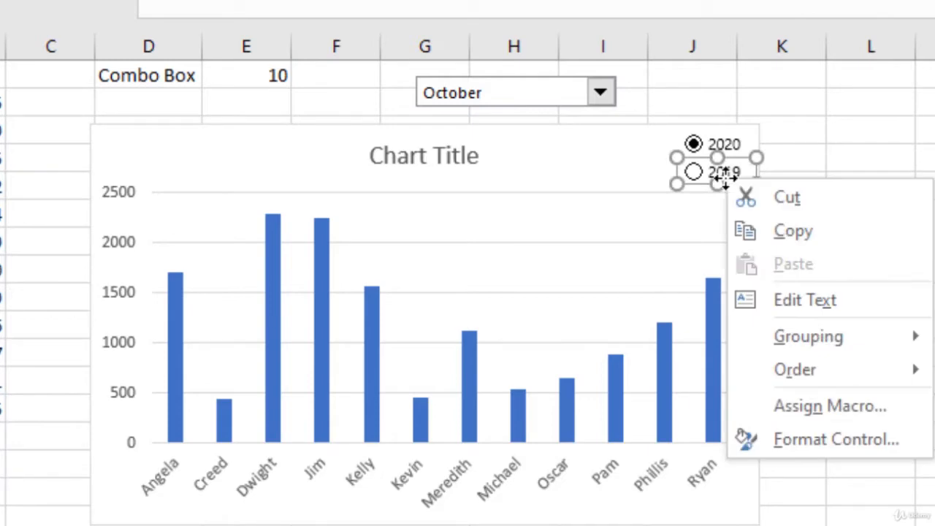
pyautogui.click(847, 441)
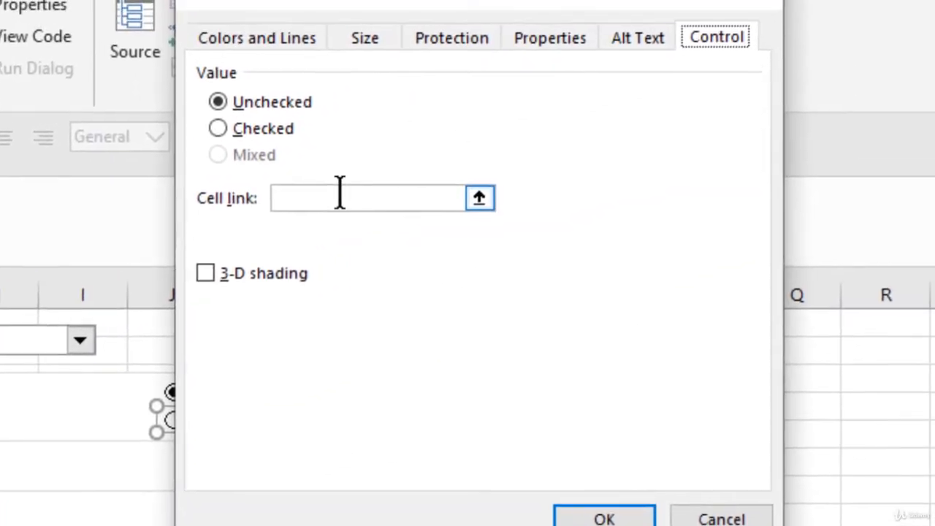
pyautogui.click(340, 193)
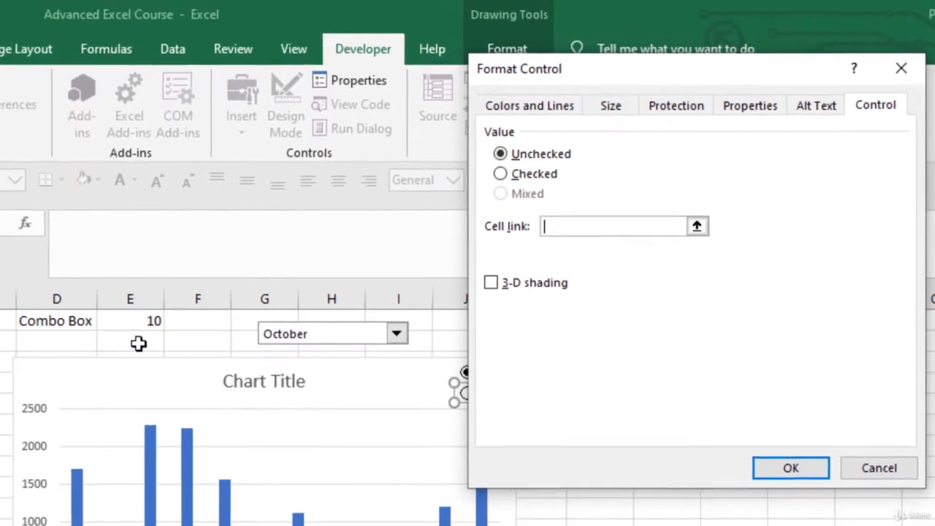
pyautogui.click(138, 344)
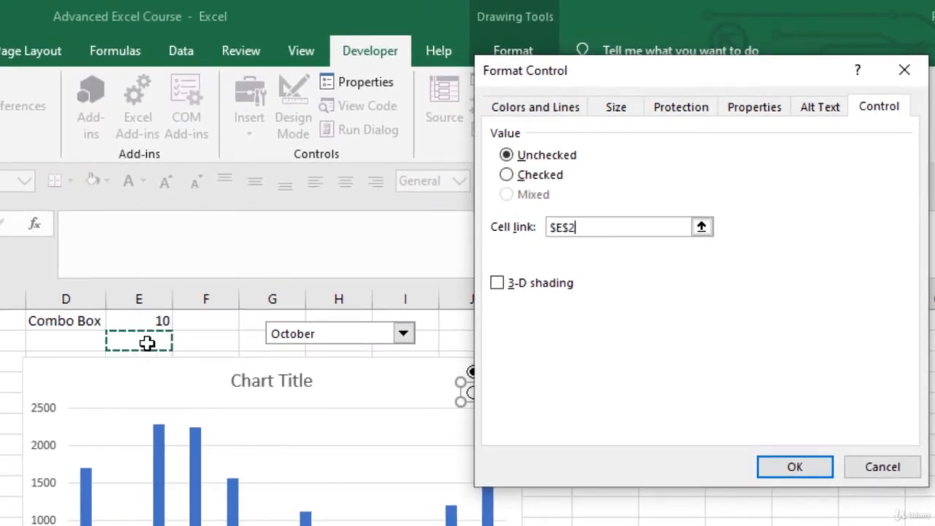
pyautogui.press('Return')
# Step: Enter the label "Option Button" in cell D2 and autofit column D's width
pyautogui.click(69, 341)
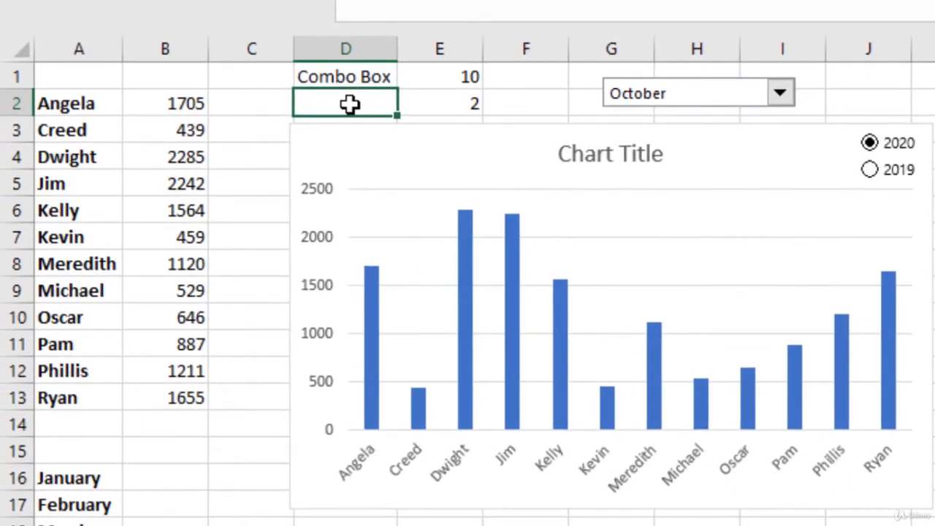
pyautogui.write('Option Button')
pyautogui.press('Return')
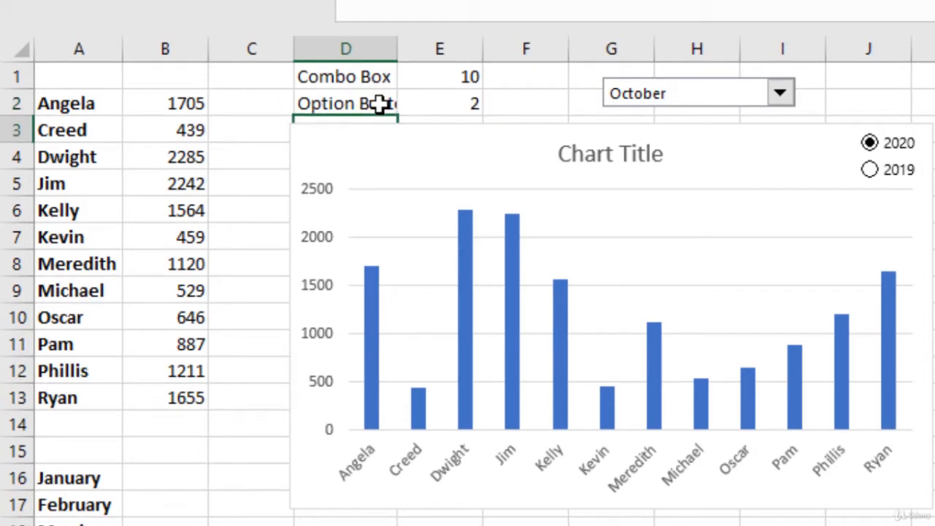
pyautogui.doubleClick(397, 47)
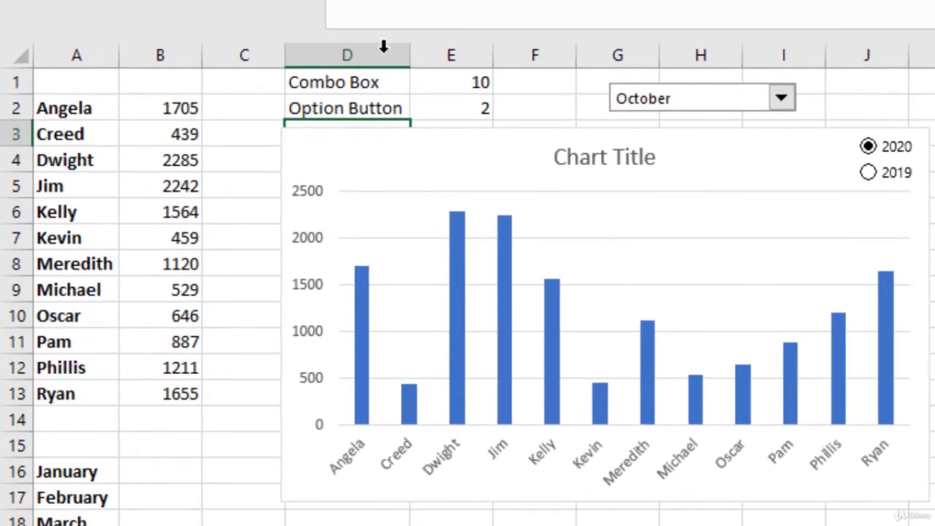
# Step: Select the linked cell E2 and switch the chart's option button choice to 2019
pyautogui.click(475, 111)
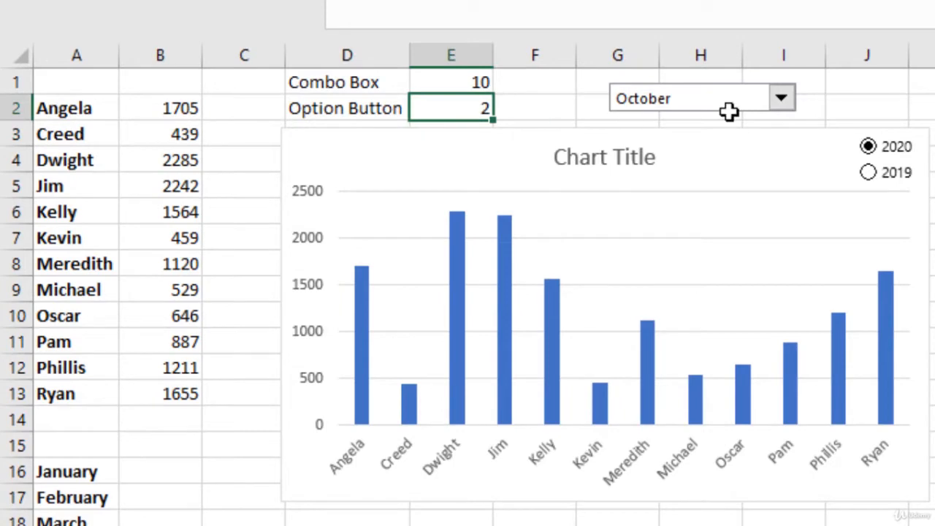
pyautogui.click(898, 185)
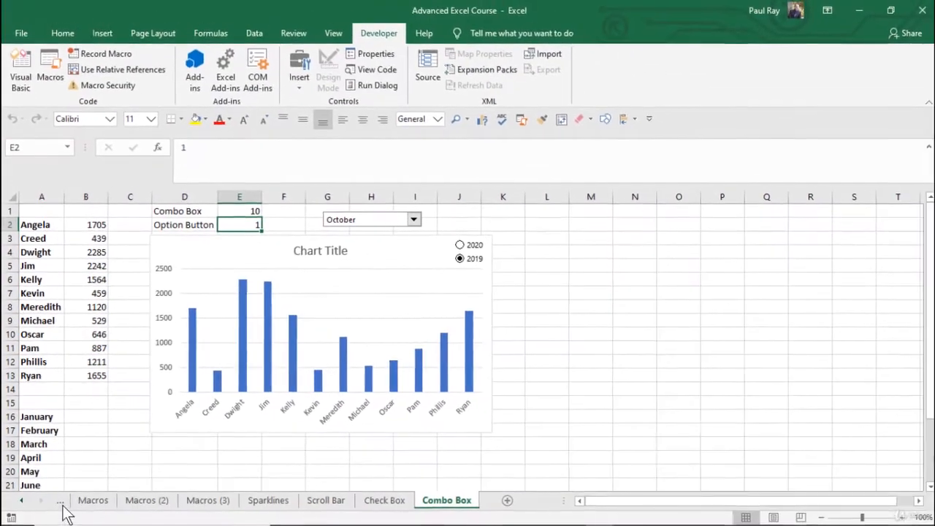
# Step: Go to the Uncleaned Data sheet, open a second window of the workbook, and arrange both windows side by side
pyautogui.click(61, 503)
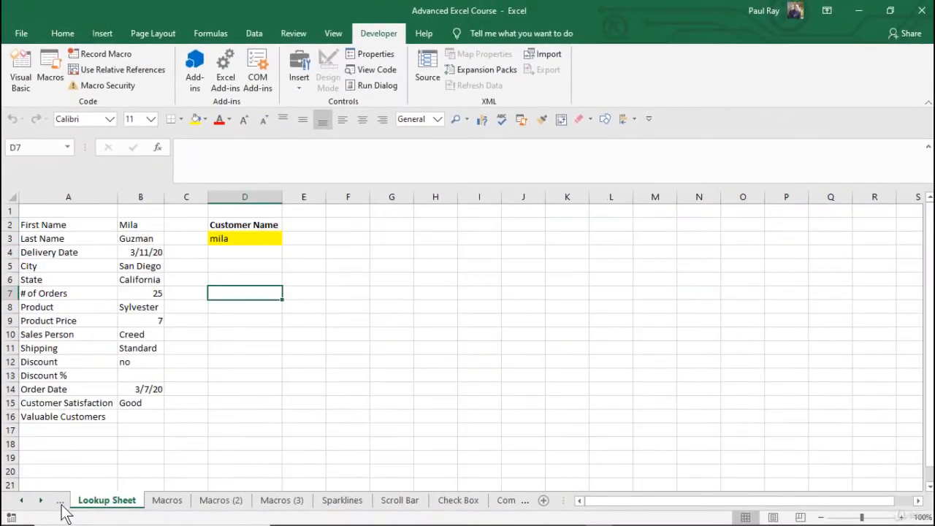
pyautogui.click(62, 505)
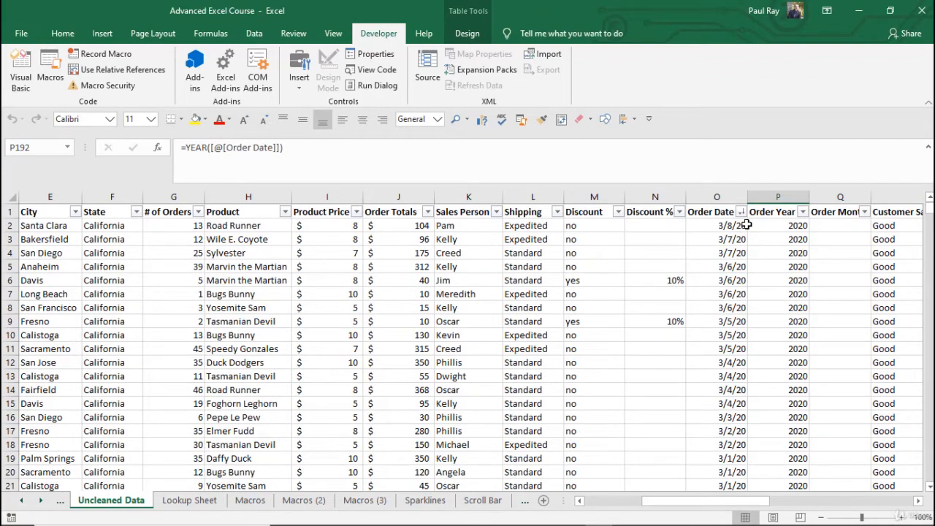
pyautogui.press('alt')
pyautogui.press('w')
pyautogui.press('n')
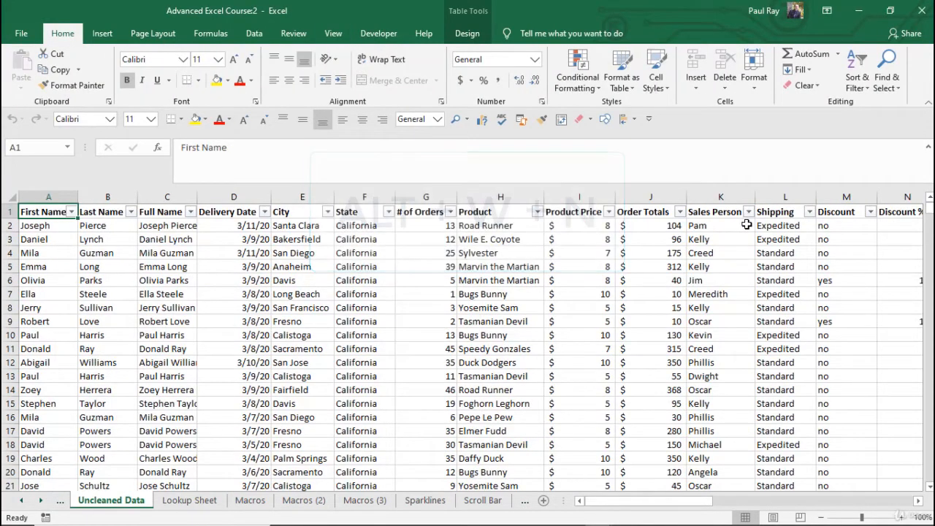
pyautogui.press('super+Left')
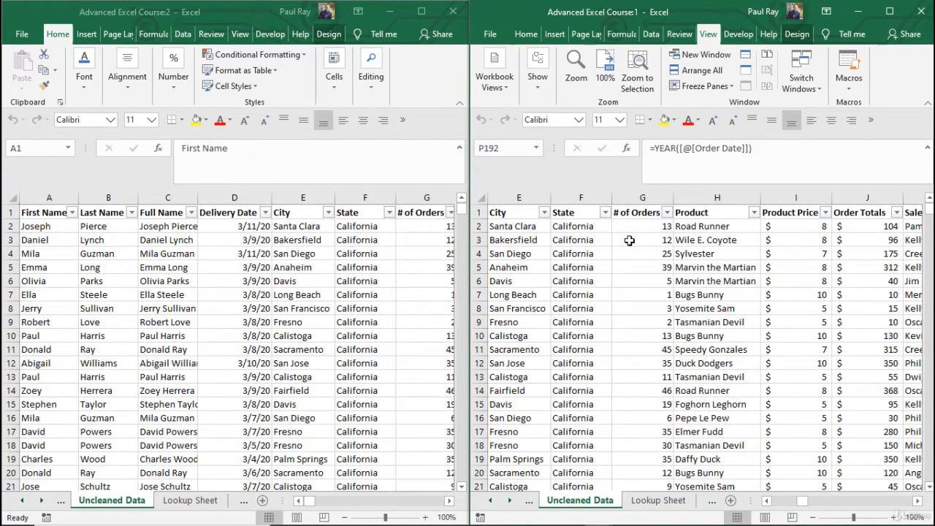
# Step: Bring up the Combo Box sheet in the Advanced Excel Course:1 window, leaving Uncleaned Data in the other window
pyautogui.click(672, 502)
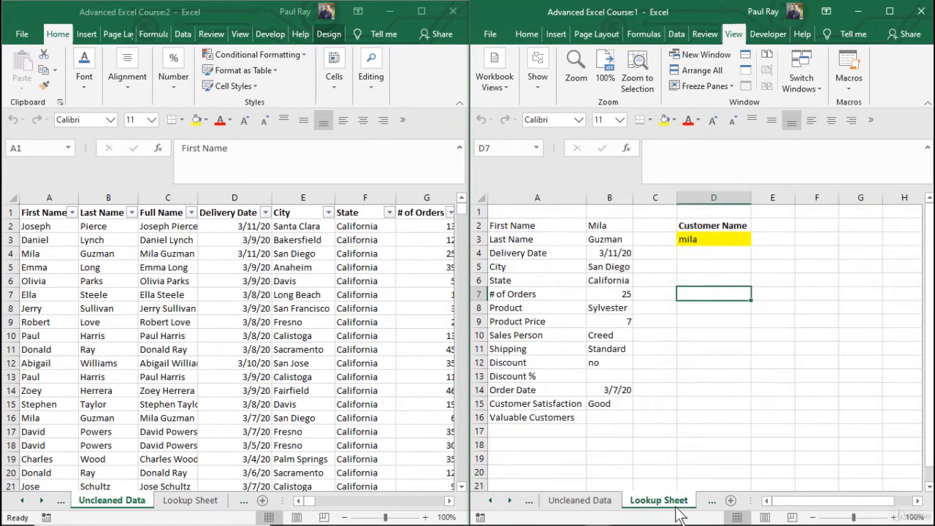
pyautogui.hotkey('ctrl', 'pagedown')
pyautogui.hotkey('ctrl', 'pagedown')
pyautogui.hotkey('ctrl', 'pagedown')
pyautogui.hotkey('ctrl', 'pagedown')
pyautogui.hotkey('ctrl', 'pagedown')
pyautogui.hotkey('ctrl', 'pagedown')
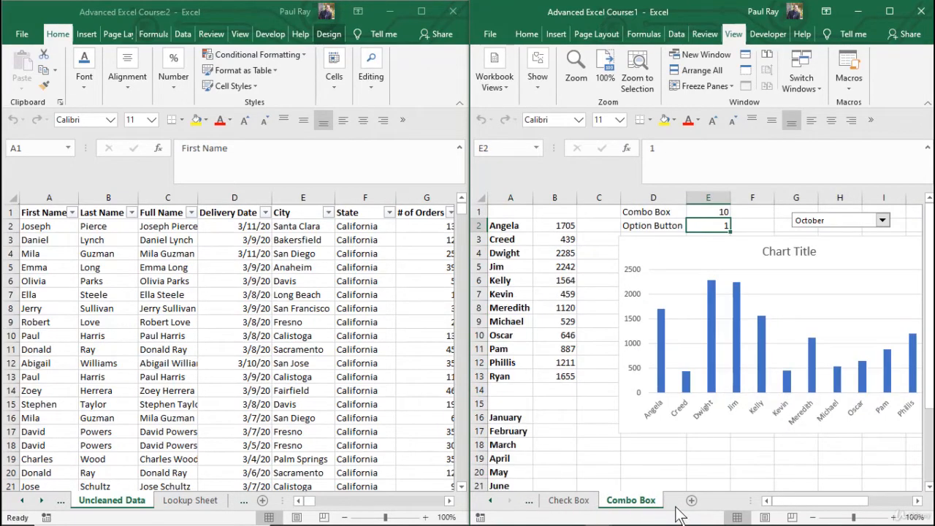
pyautogui.click(918, 501)
pyautogui.click(918, 501)
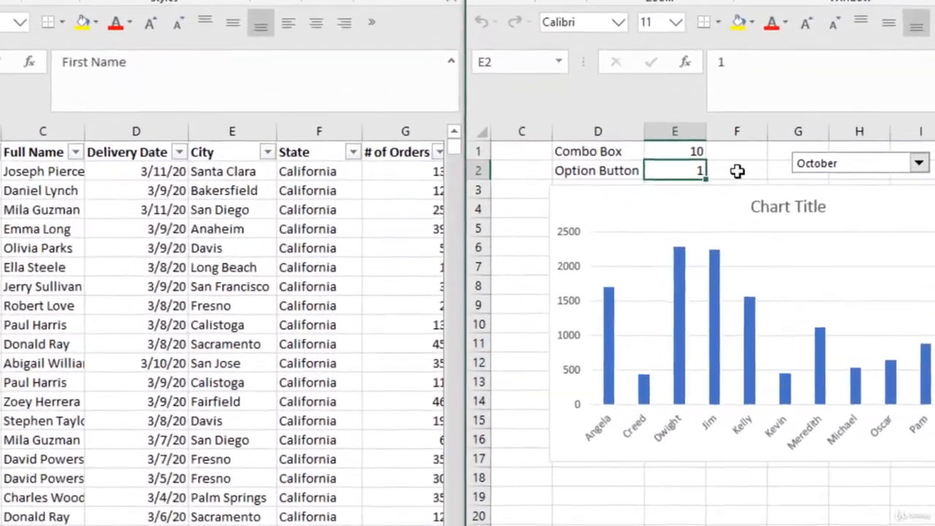
# Step: Name the combo box's linked cell E1 on the Combo Box sheet cb_month
pyautogui.click(664, 225)
pyautogui.click(682, 148)
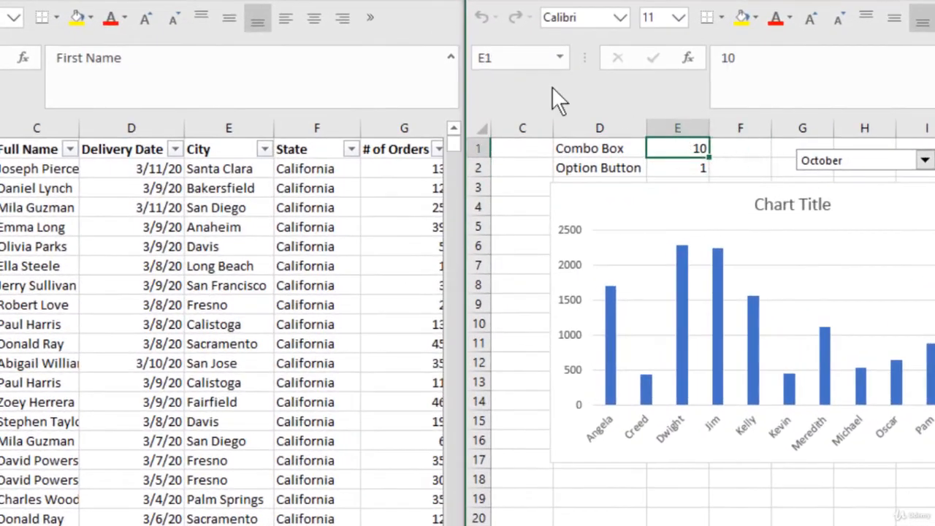
pyautogui.click(505, 55)
pyautogui.write('cb_month')
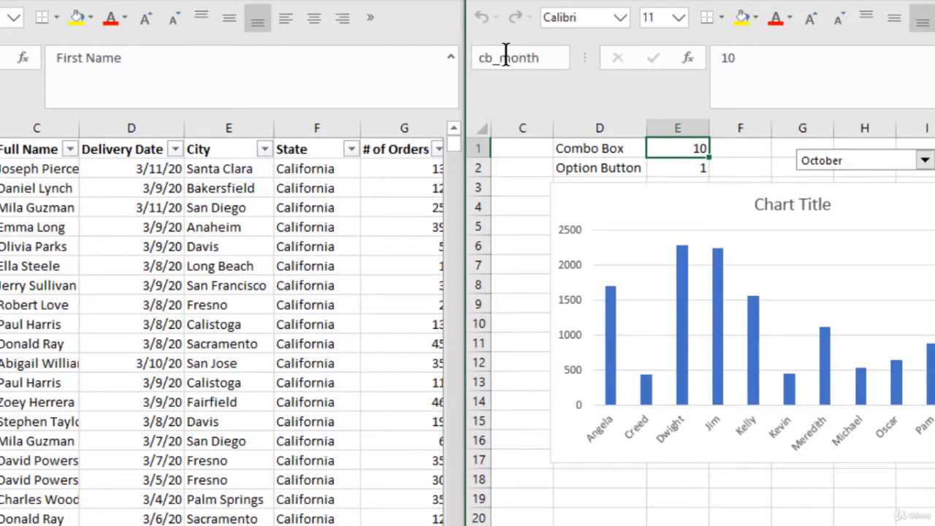
pyautogui.press('Return')
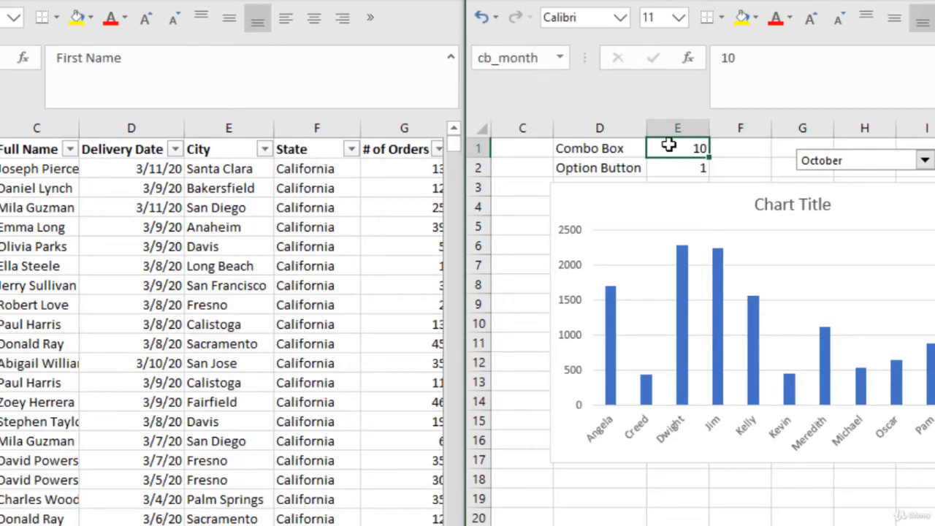
# Step: Name the option button's linked cell E2 opt_year
pyautogui.click(684, 169)
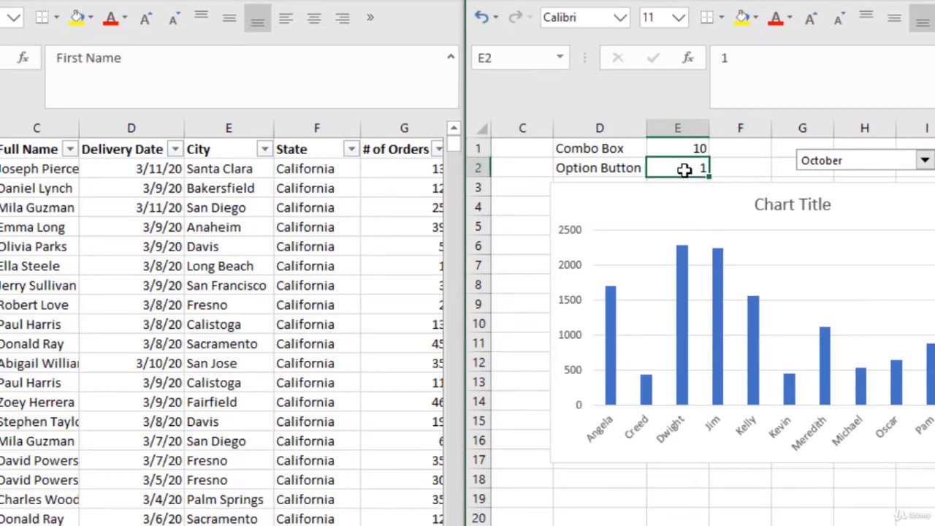
pyautogui.click(515, 58)
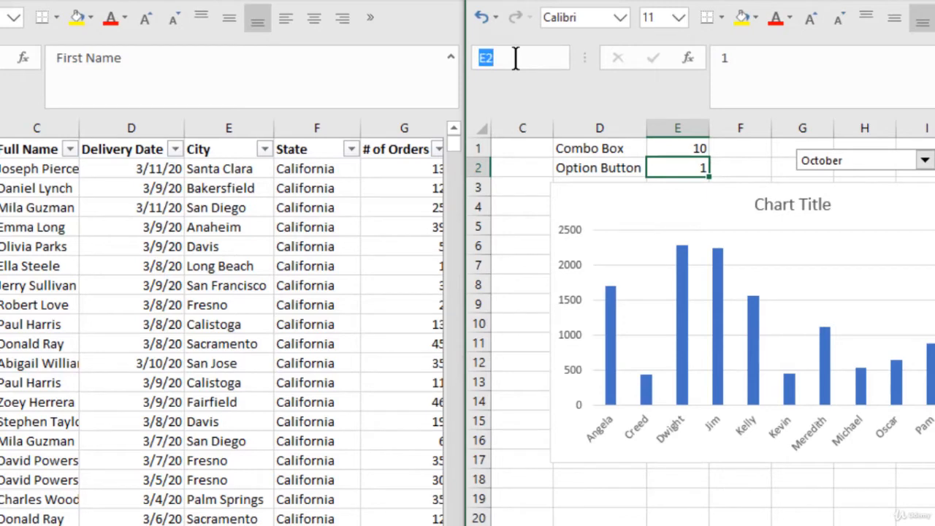
pyautogui.write('opt_year')
pyautogui.press('Return')
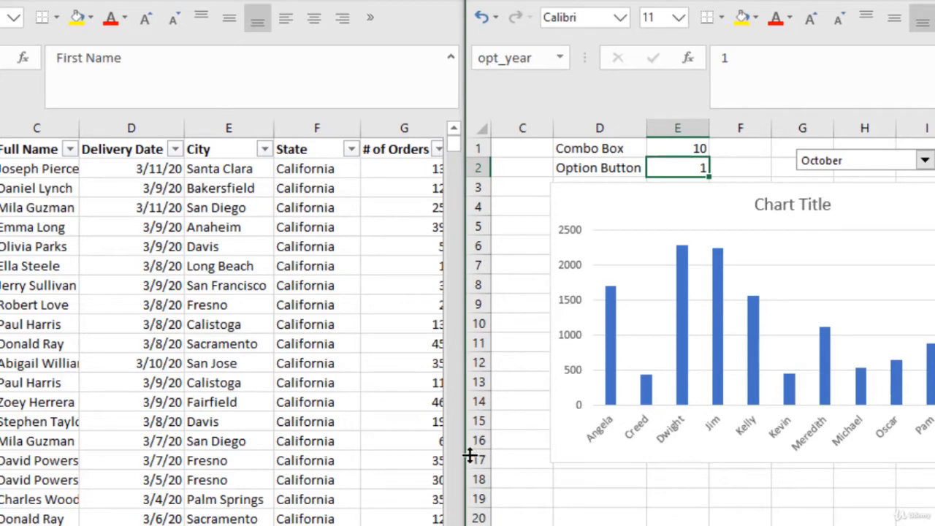
# Step: On the Uncleaned Data sheet, clear the Order Month formula in Q2 back to "=IF("
pyautogui.click(442, 524)
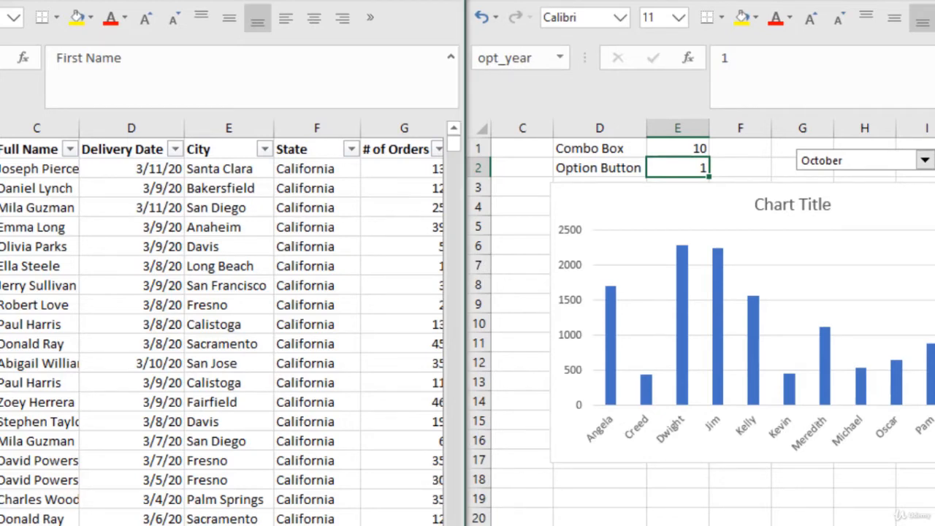
pyautogui.hscroll(5, 222, 329)
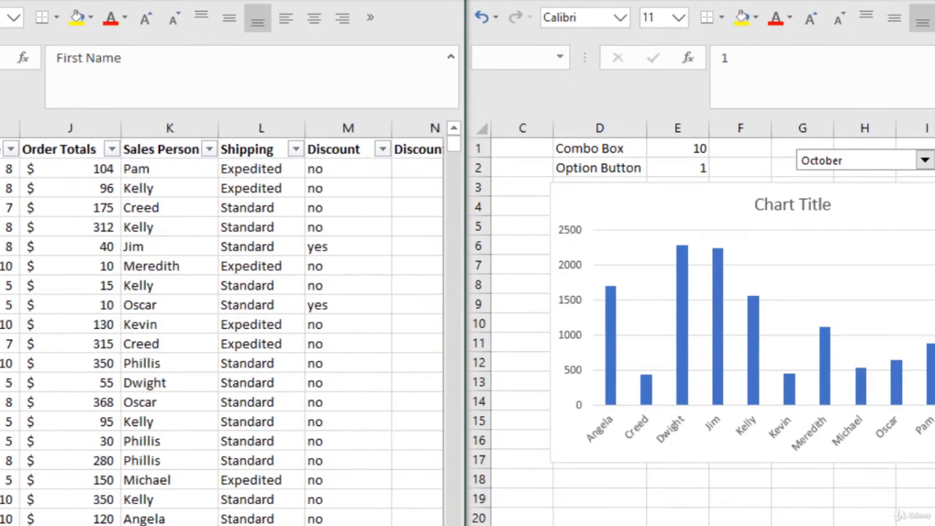
pyautogui.hscroll(2, 222, 328)
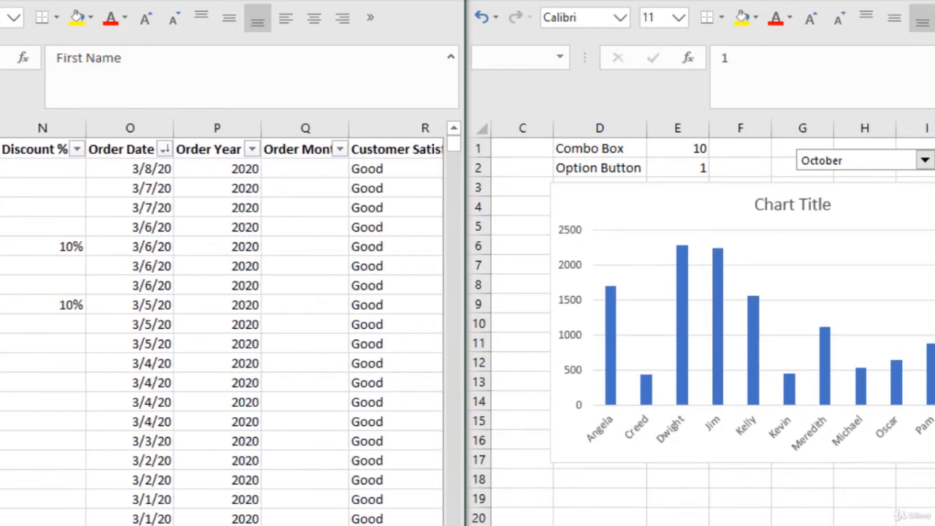
pyautogui.click(299, 170)
pyautogui.click(281, 187)
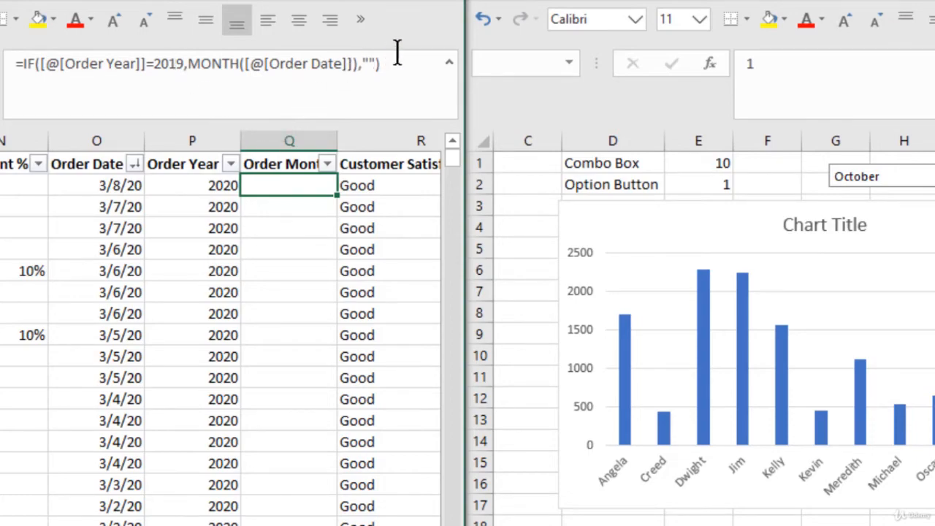
pyautogui.moveTo(385, 64); pyautogui.dragTo(38, 65)
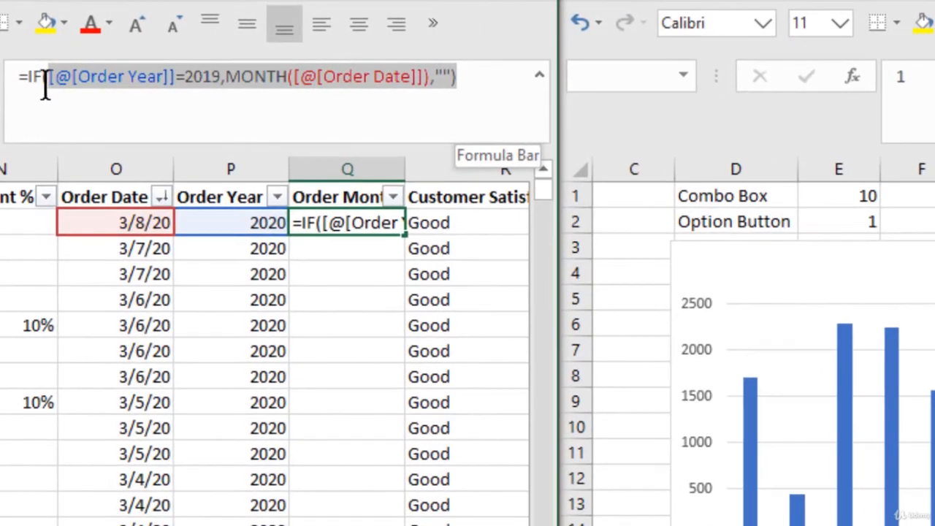
pyautogui.press('BackSpace')
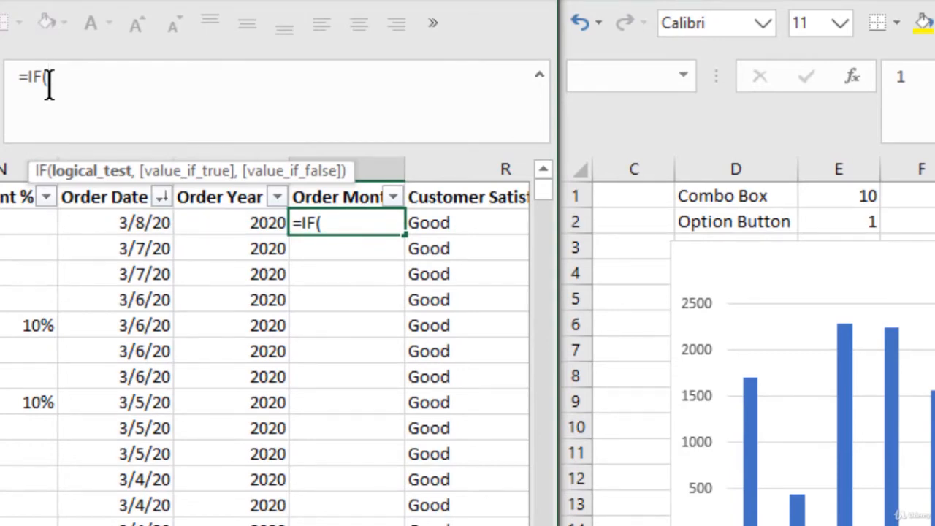
# Step: Enter opt_year=1 as the logical test of the IF formula in Q2
pyautogui.write('po')
pyautogui.press('BackSpace')
pyautogui.press('BackSpace')
pyautogui.write('op')
pyautogui.press('Tab')
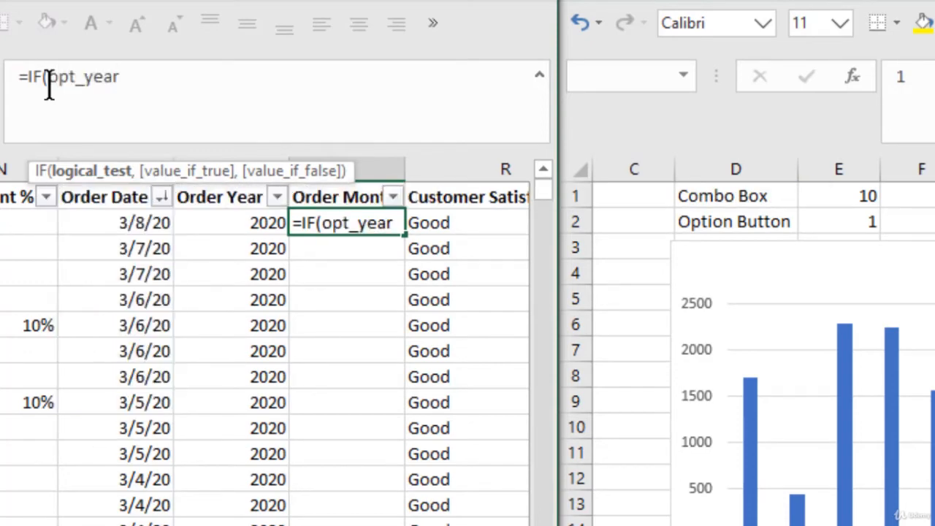
pyautogui.write('=1')
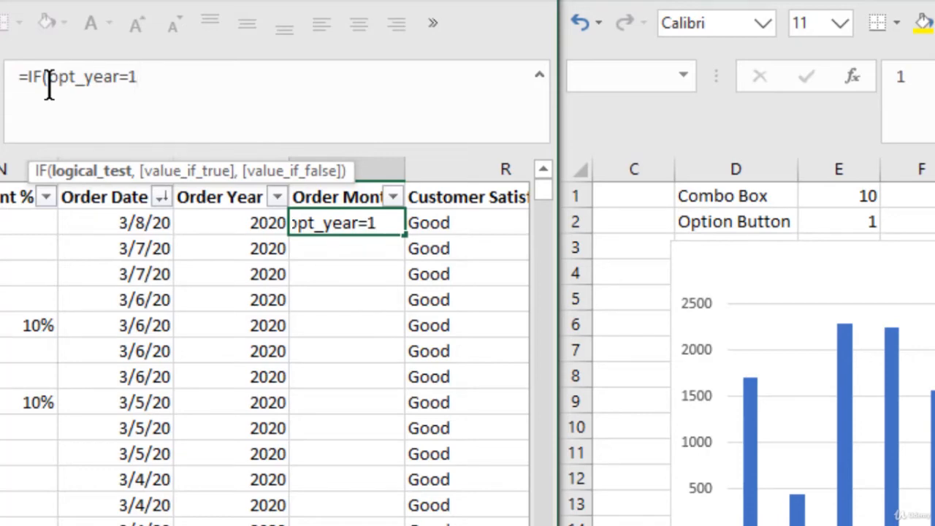
pyautogui.write(',')
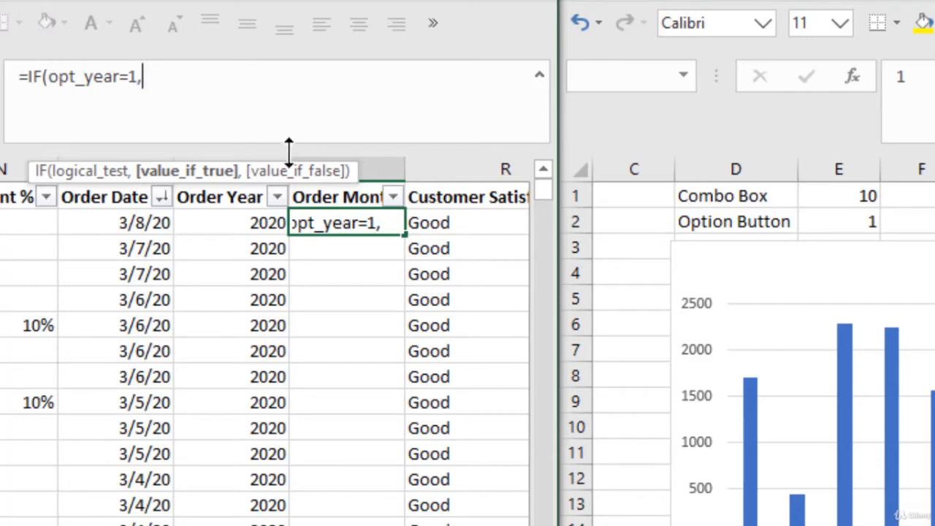
pyautogui.click(238, 223)
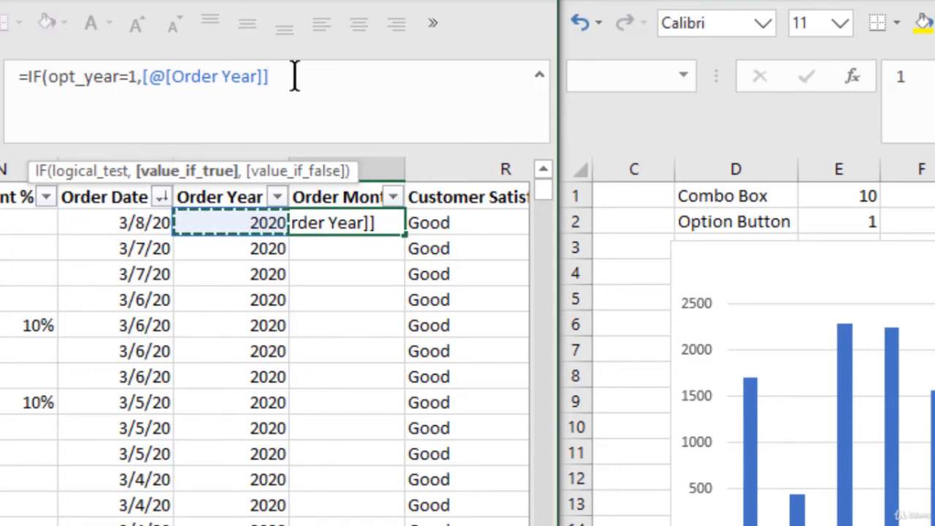
pyautogui.moveTo(269, 76); pyautogui.dragTo(143, 88)
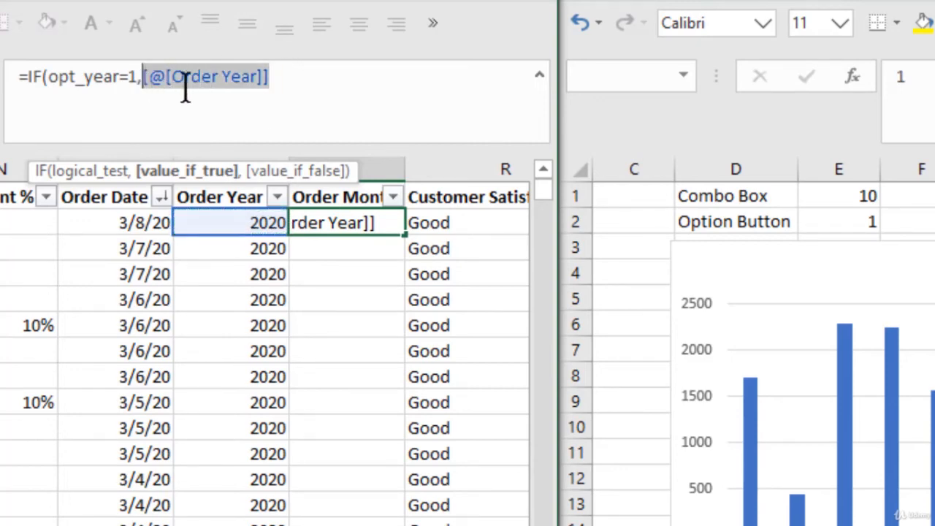
pyautogui.press('BackSpace')
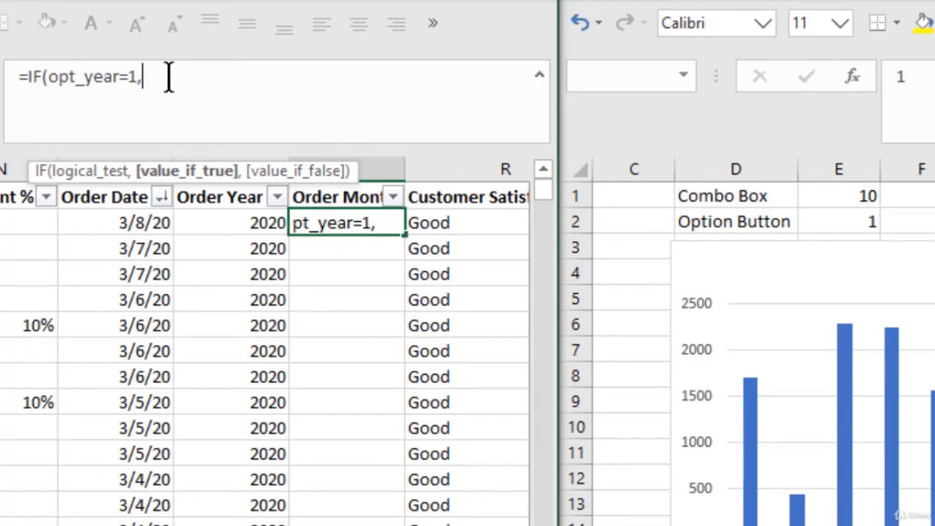
# Step: Nest an IF as the value-if-true in Q2's formula, testing whether the row's Order Year equals 2019
pyautogui.write('if')
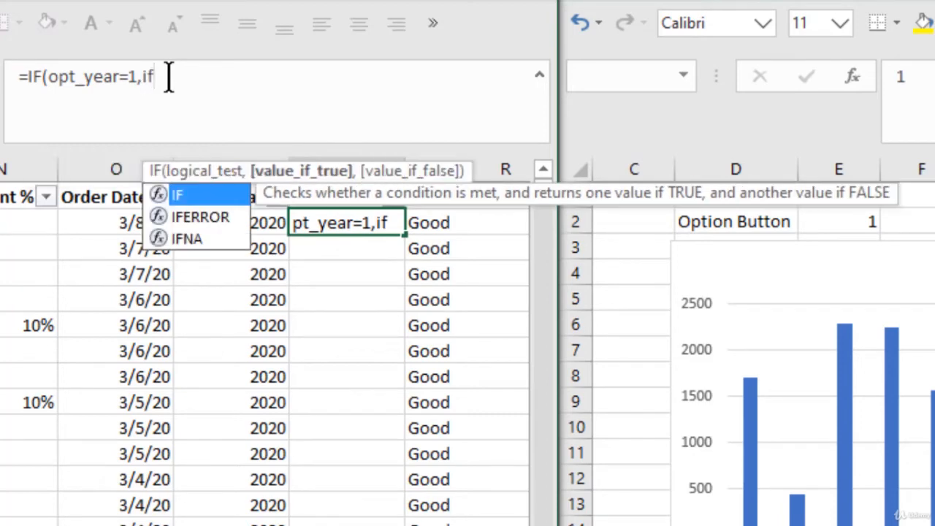
pyautogui.press('Tab')
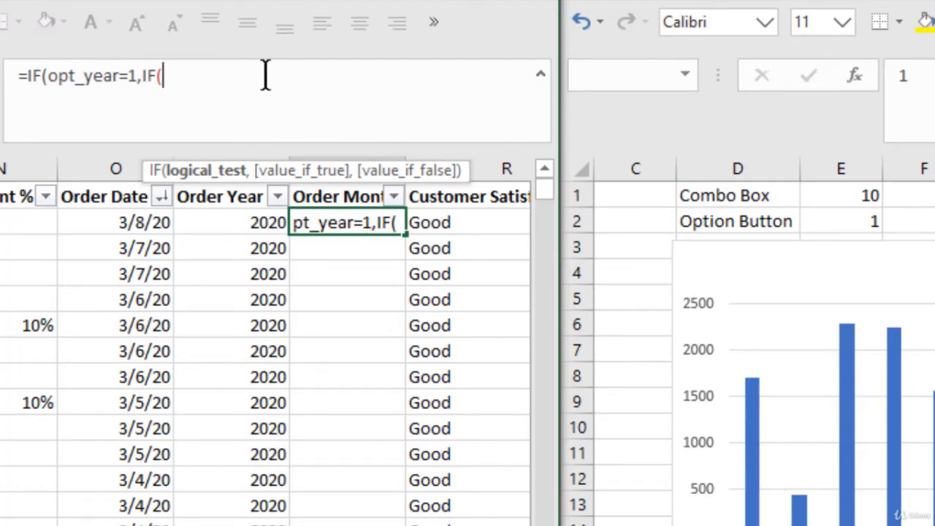
pyautogui.click(263, 217)
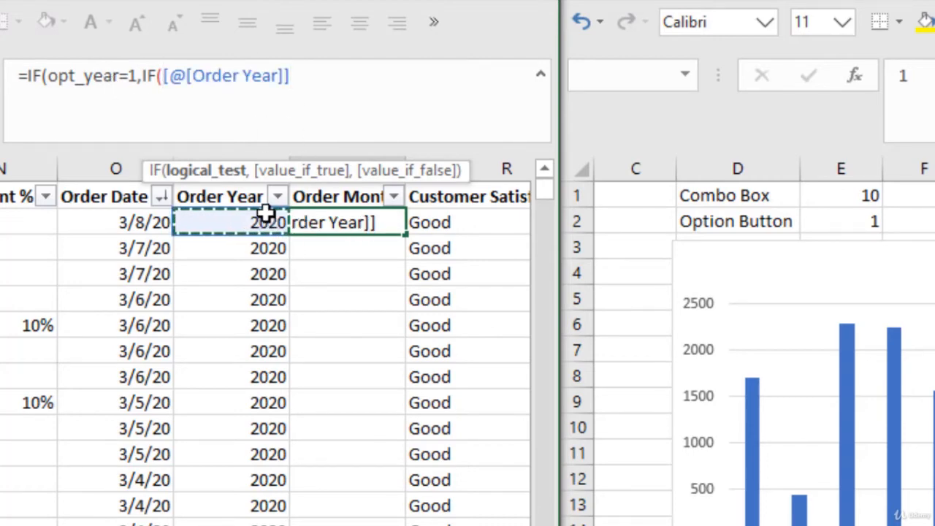
pyautogui.write('=2019')
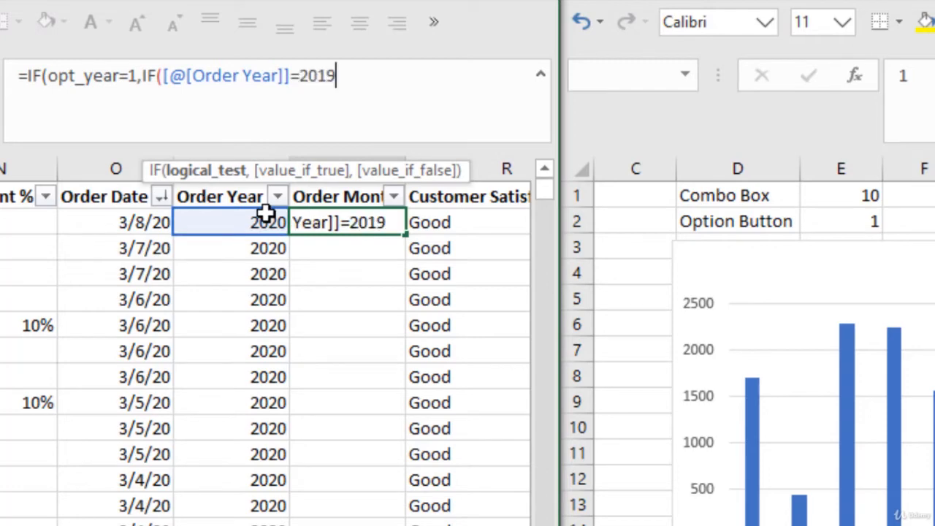
pyautogui.write(',')
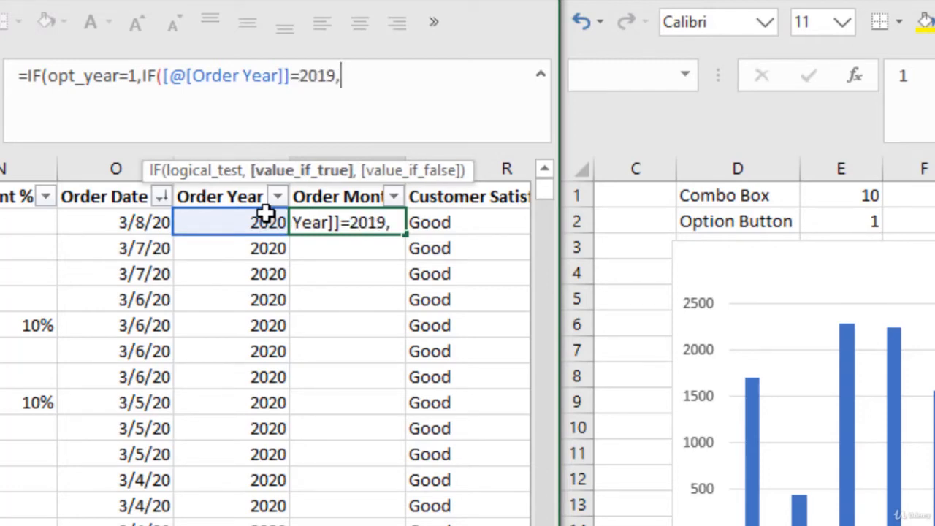
# Step: Complete the nested 2019 IF with the MONTH of Order Date when true and an empty string "" when false
pyautogui.write('mon')
pyautogui.press('Tab')
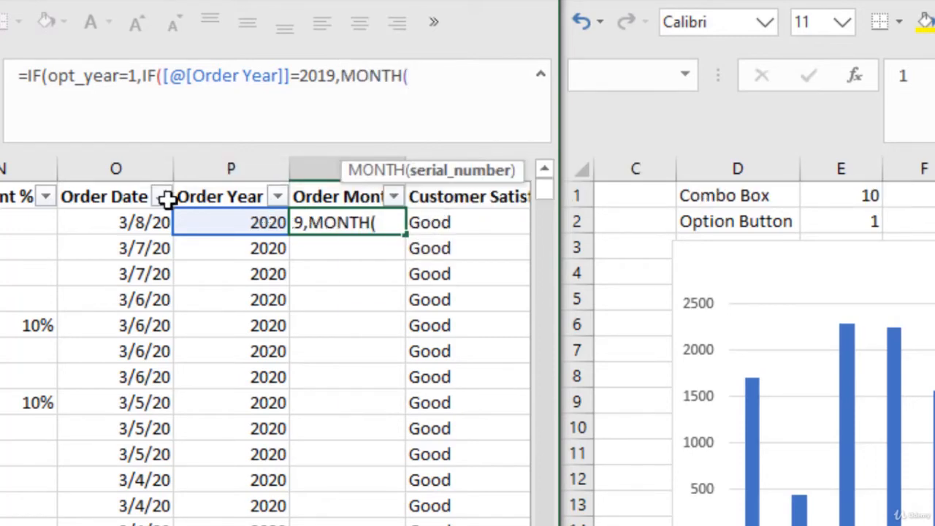
pyautogui.click(130, 223)
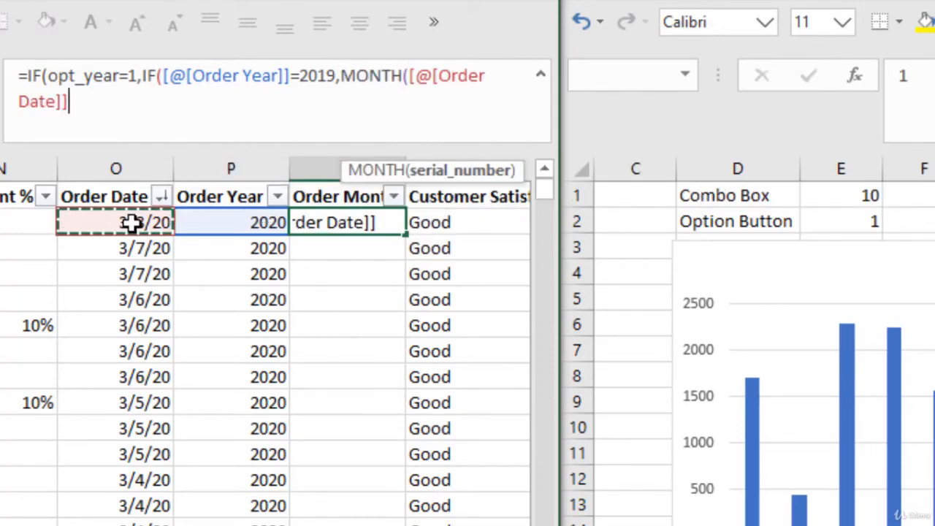
pyautogui.write(')')
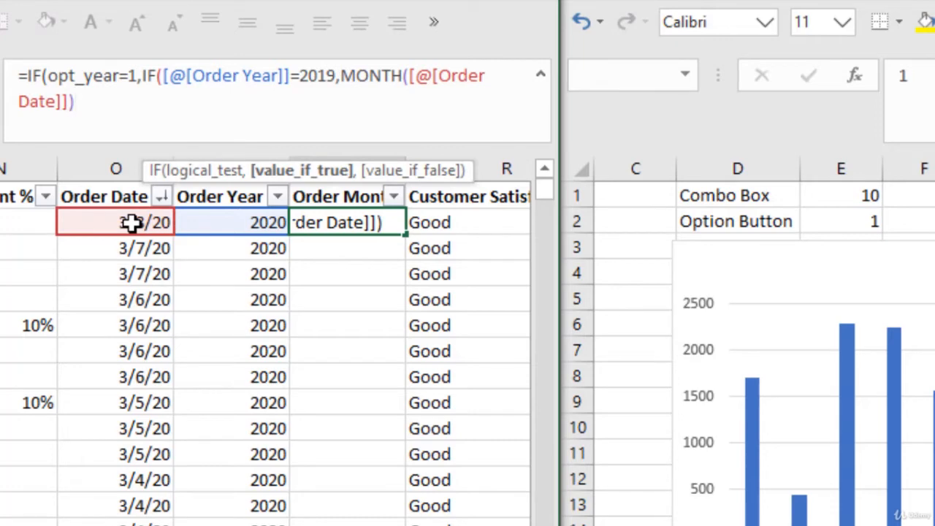
pyautogui.write(',')
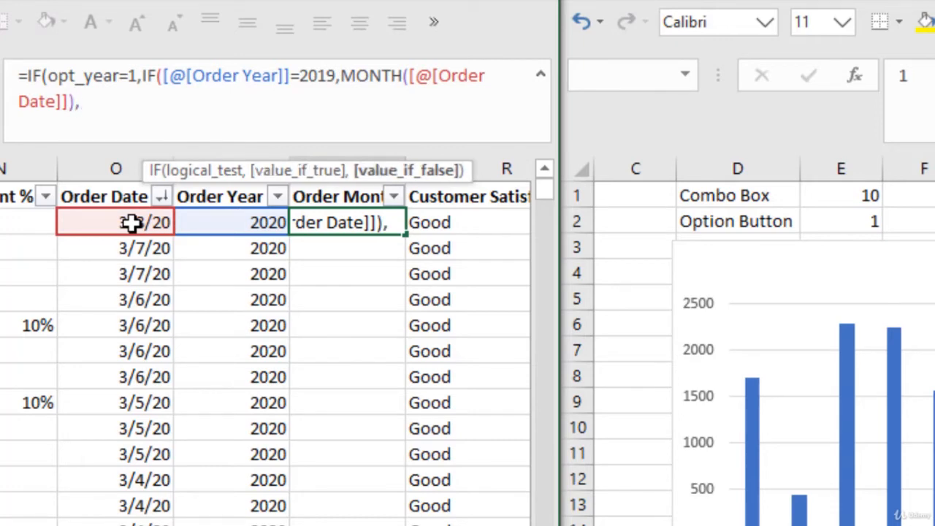
pyautogui.write('""')
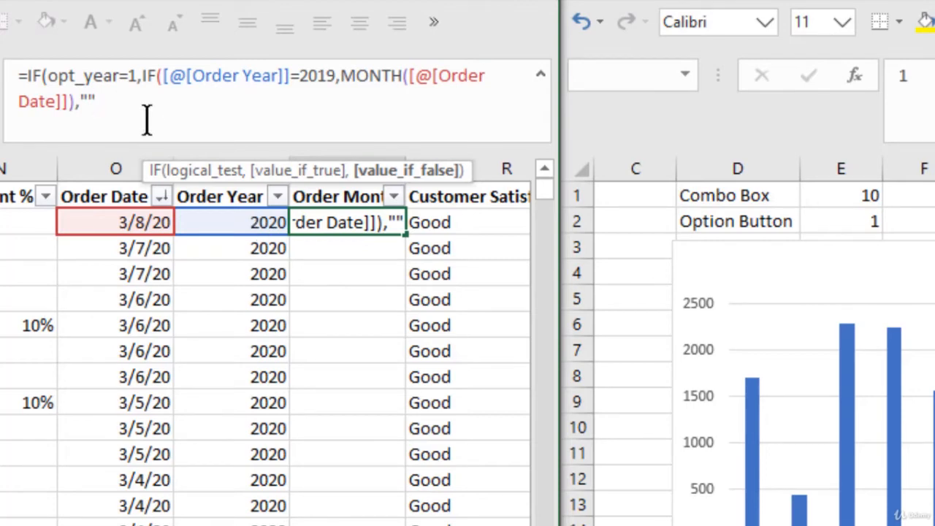
pyautogui.write(')')
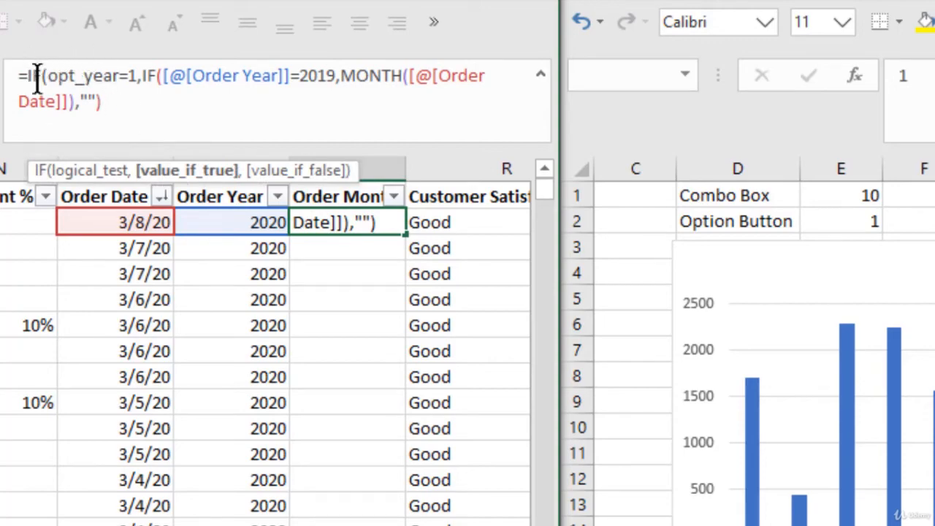
# Step: Nest a second IF as the value-if-false in Q2's formula, testing whether the row's Order Year equals 2020
pyautogui.write(',')
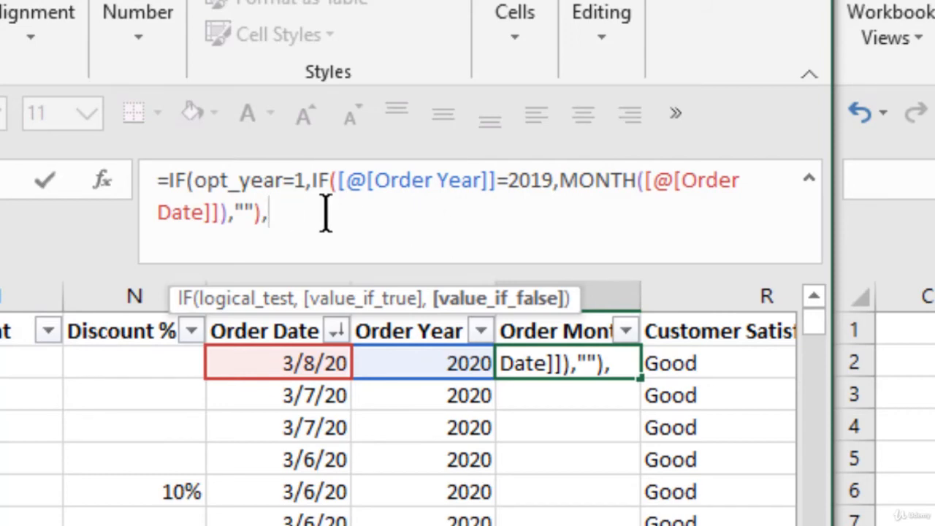
pyautogui.write('if')
pyautogui.press('Tab')
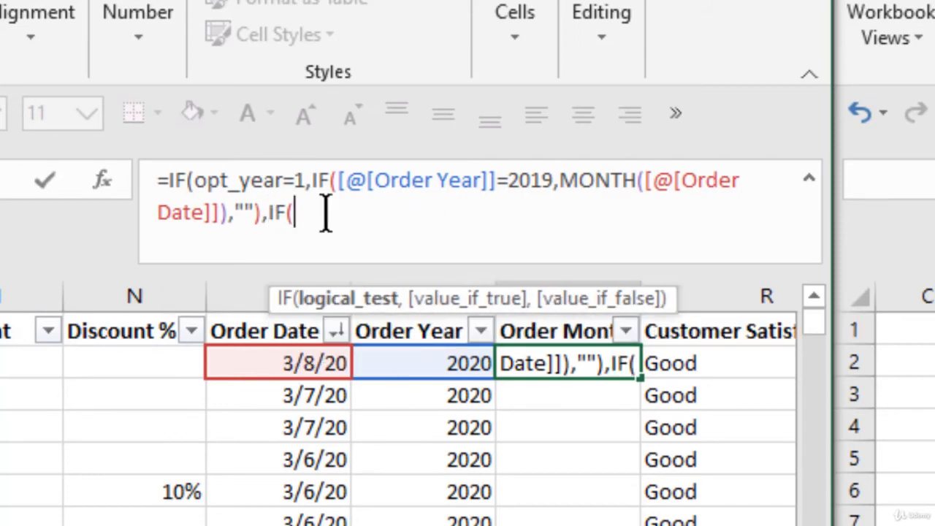
pyautogui.click(421, 367)
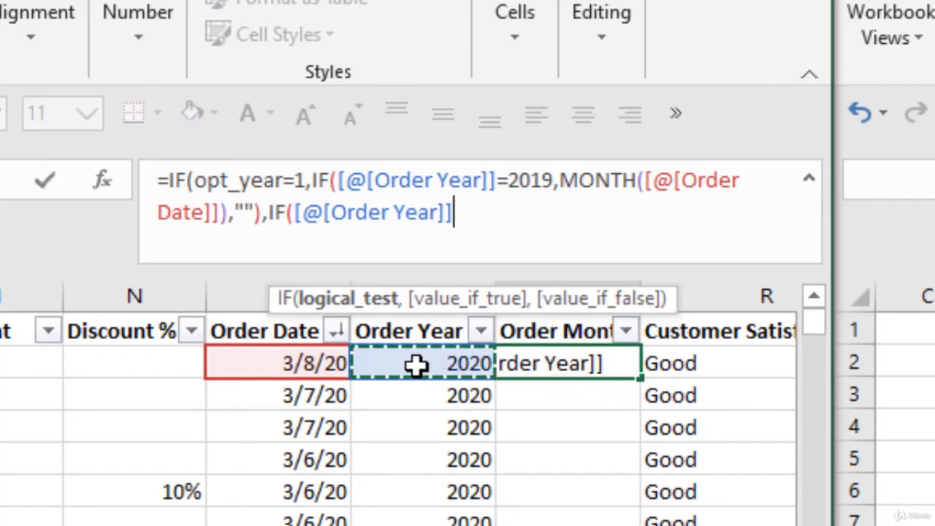
pyautogui.write('=2020')
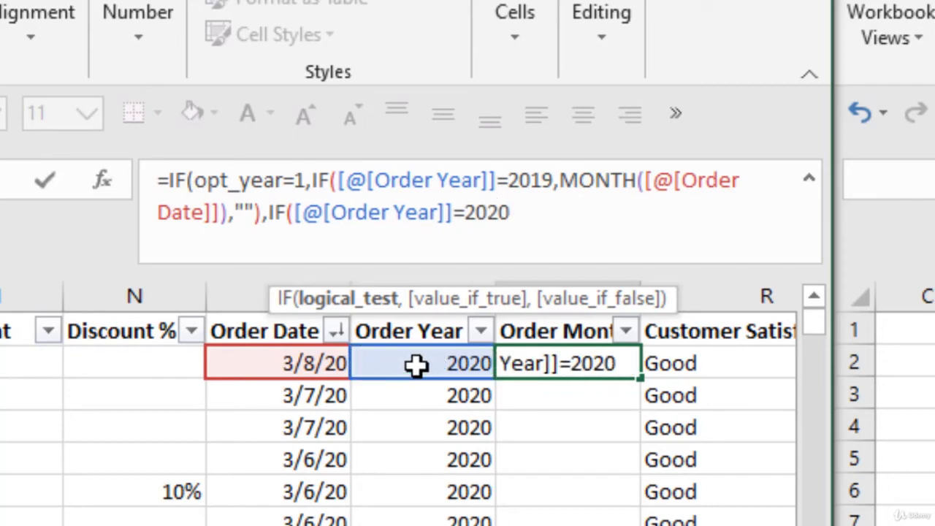
# Step: Complete the nested 2020 IF with the MONTH of Order Date when true and "" when false, and commit Q2's formula
pyautogui.write(',')
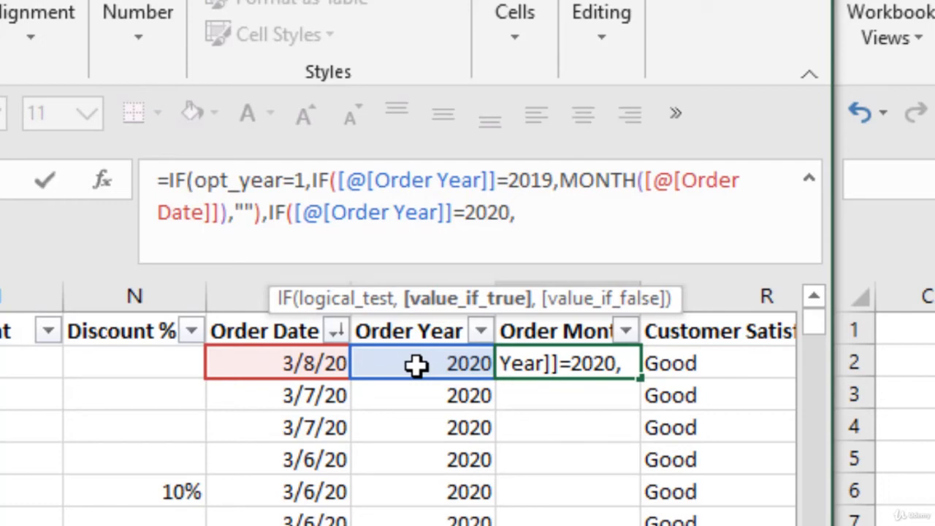
pyautogui.write('mon')
pyautogui.press('Tab')
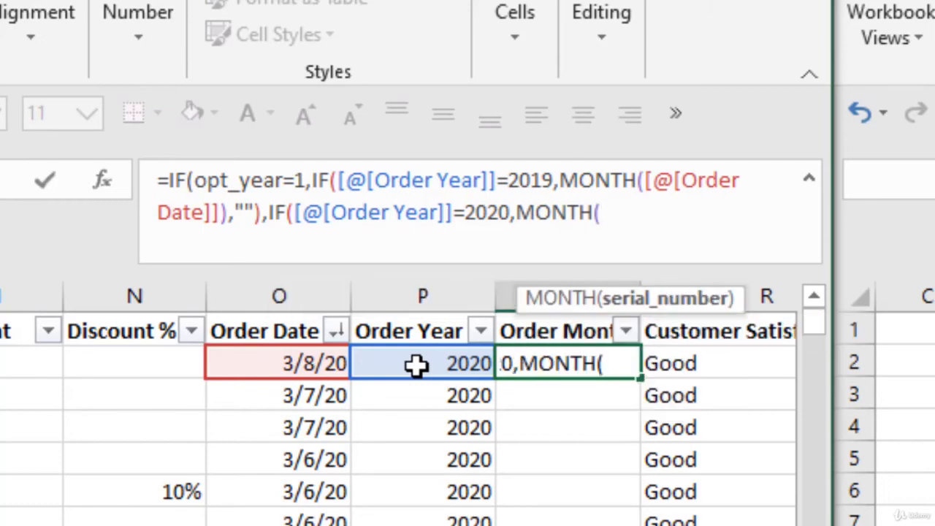
pyautogui.click(322, 365)
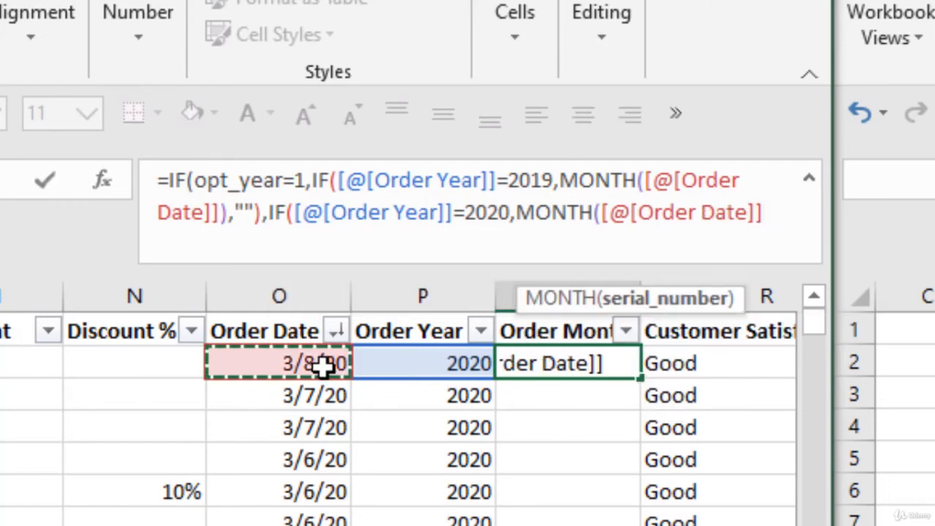
pyautogui.write(')')
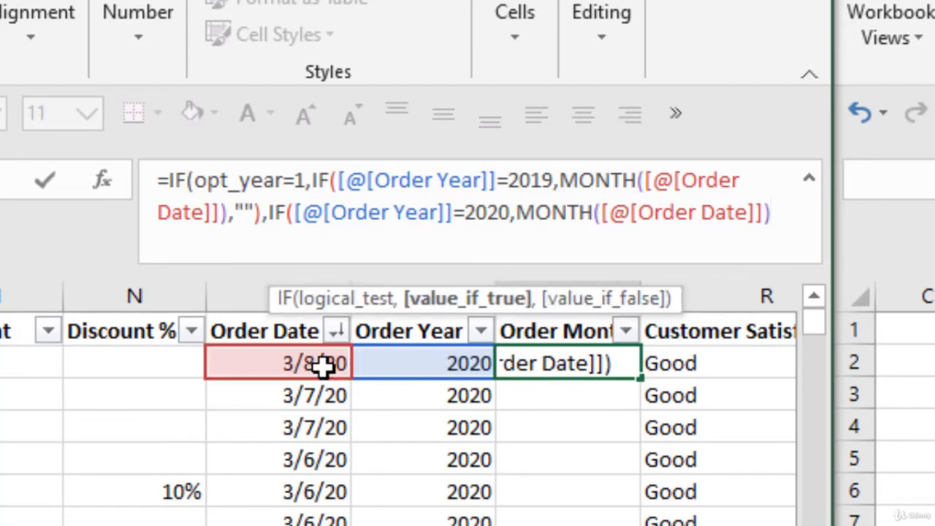
pyautogui.write(',""')
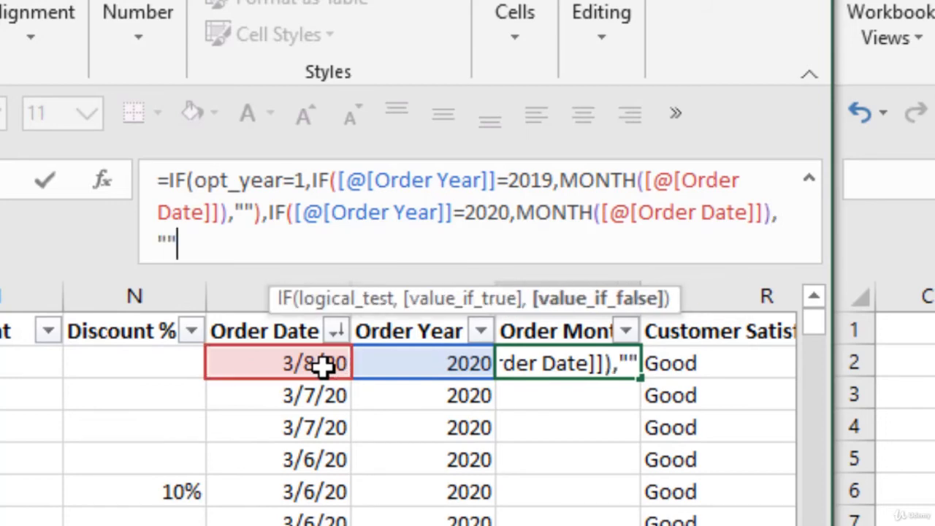
pyautogui.write(')')
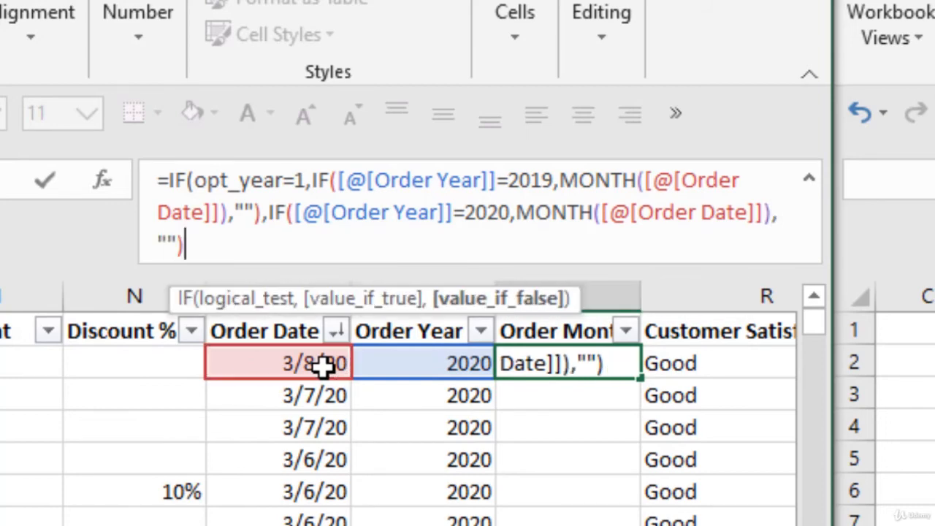
pyautogui.write(')')
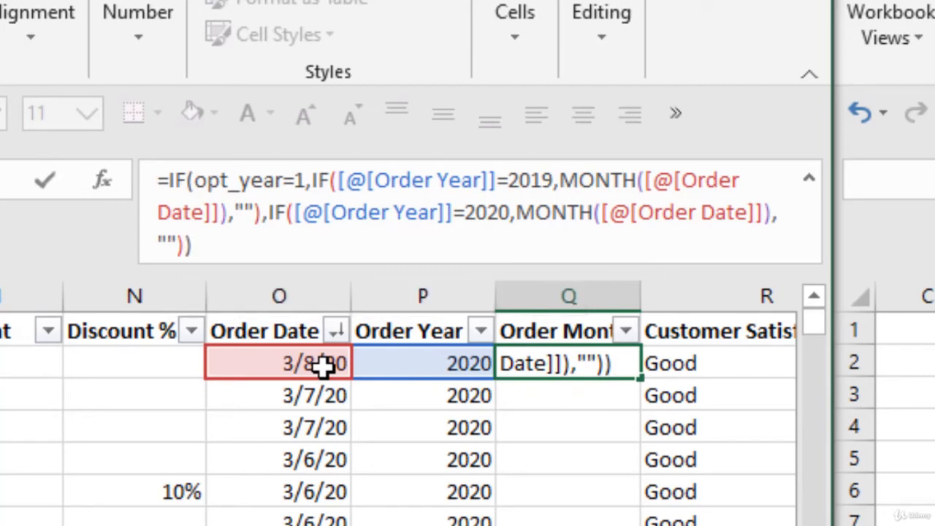
pyautogui.press('Return')
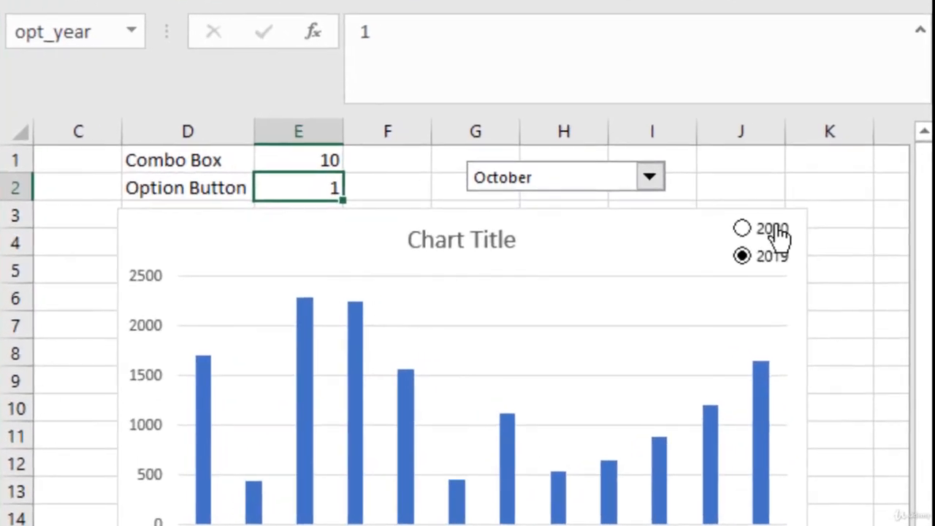
# Step: On the Combo Box sheet, select the 2020 option button and choose January in the month combo box
pyautogui.click(846, 243)
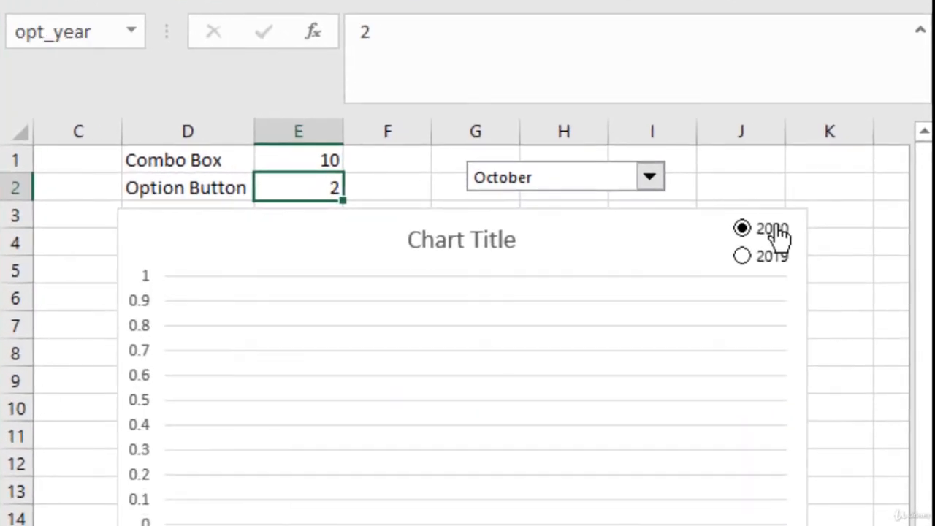
pyautogui.click(649, 177)
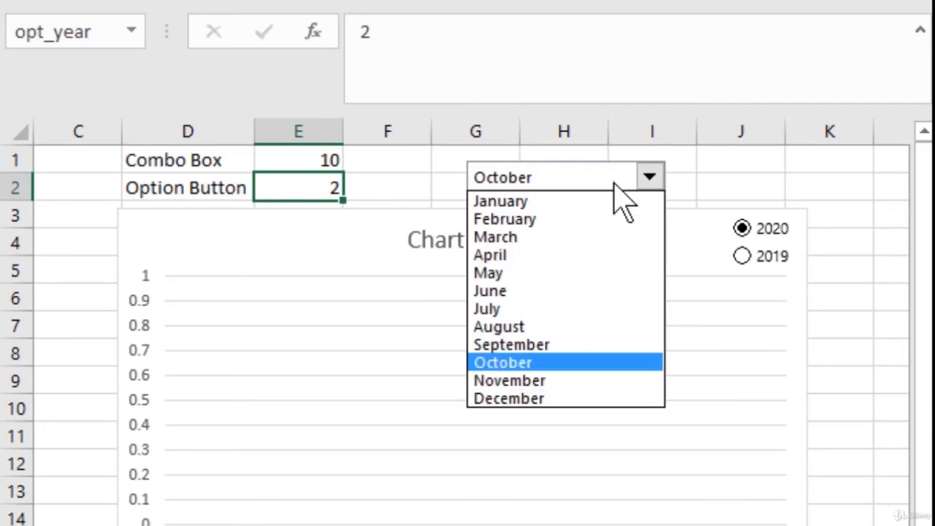
pyautogui.click(563, 206)
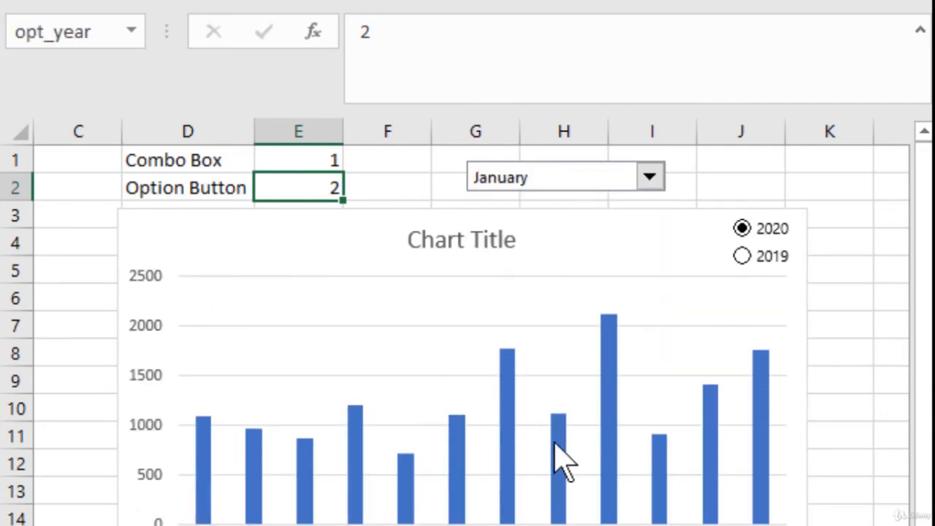
# Step: Examine the Order Month column in Uncleaned Data around the transition from 2020 to 2019 rows
pyautogui.click(8, 278)
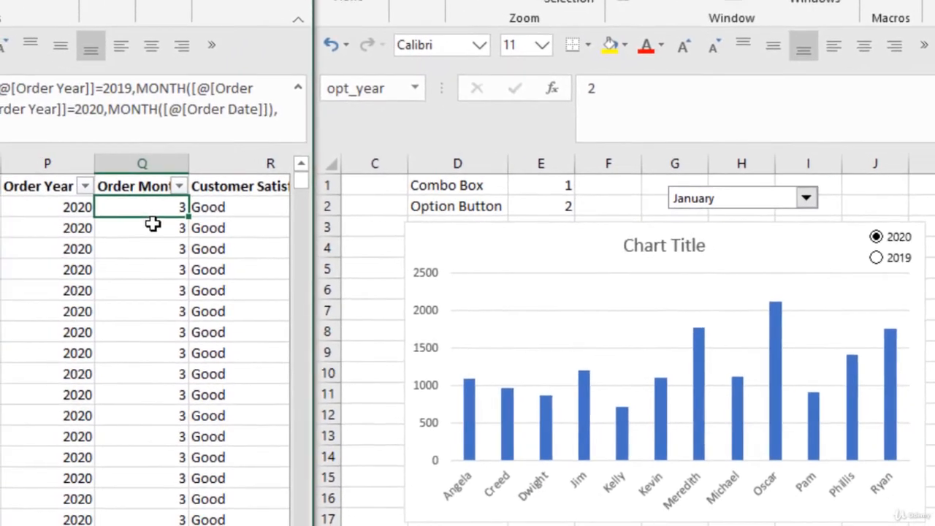
pyautogui.scroll(-5, 152, 224)
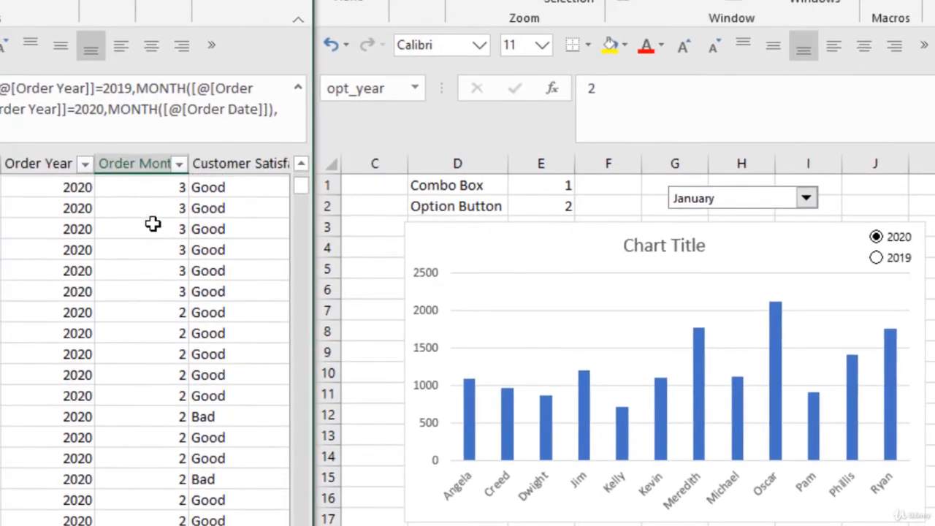
pyautogui.scroll(-6, 153, 223)
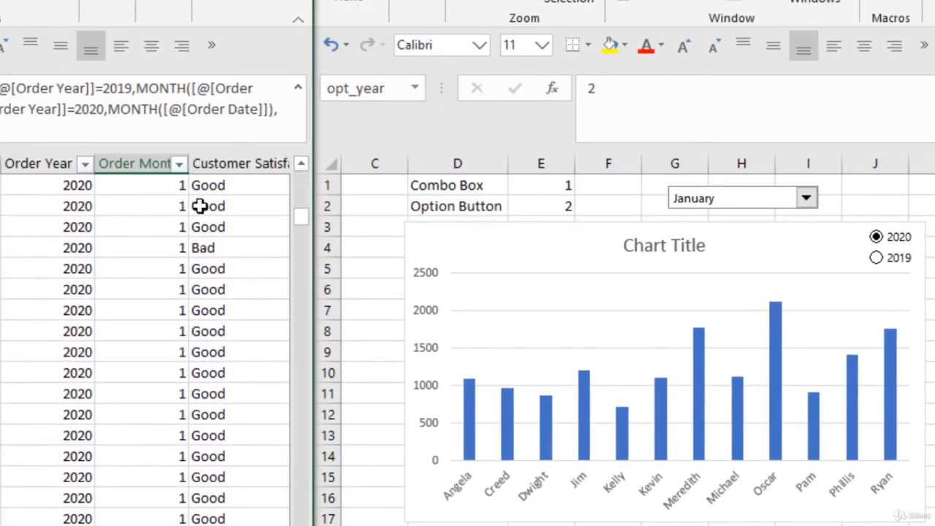
pyautogui.scroll(-8, 158, 272)
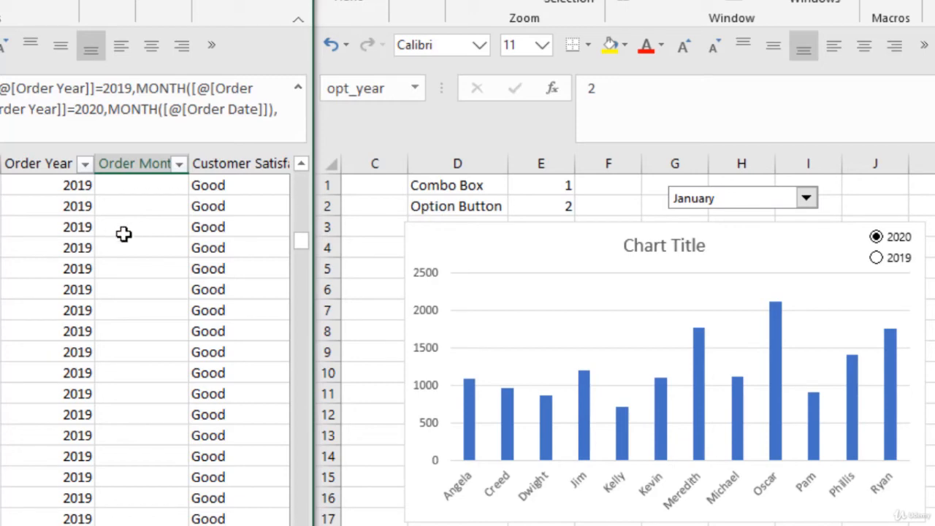
pyautogui.scroll(3, 123, 233)
pyautogui.scroll(2, 124, 234)
pyautogui.scroll(-2, 133, 267)
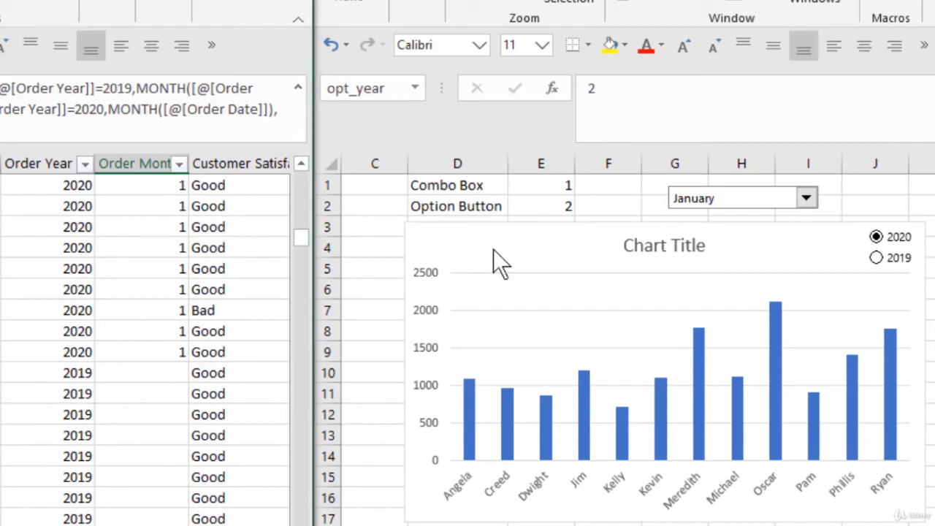
# Step: Select the 2019 option button and maximize the Combo Box sheet's window, returning to cell A1
pyautogui.click(904, 274)
pyautogui.click(899, 261)
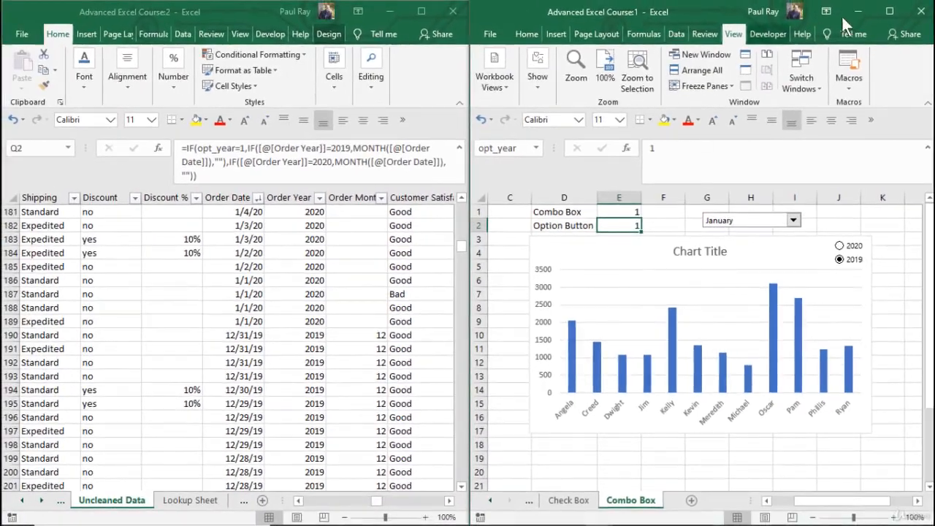
pyautogui.click(890, 11)
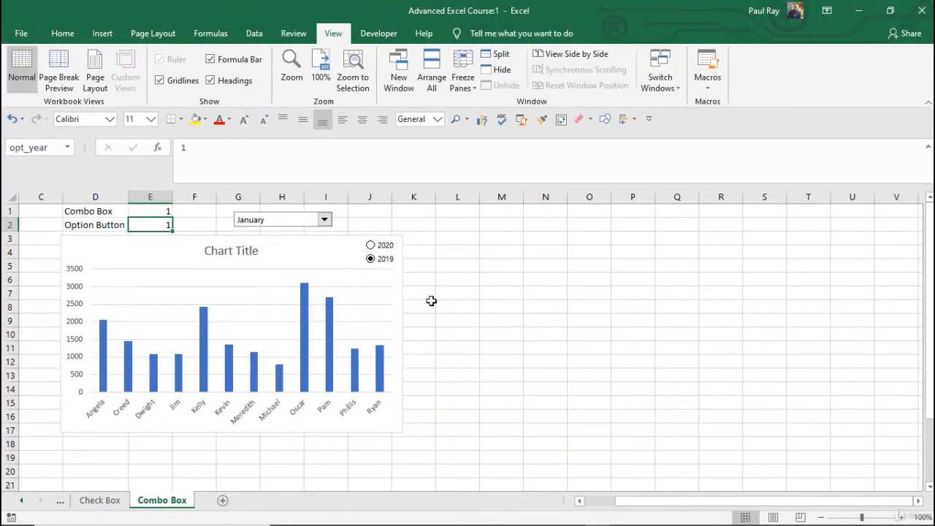
pyautogui.hotkey('ctrl', 'Home')
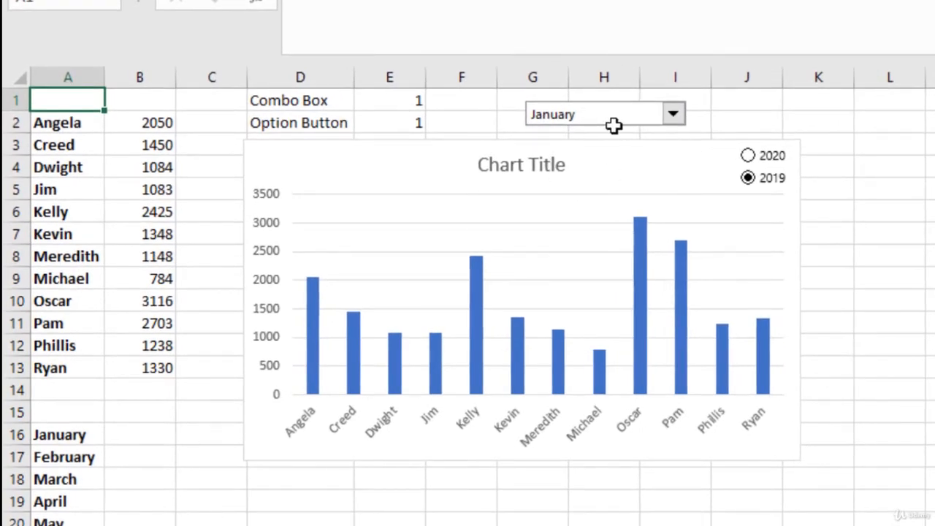
# Step: Move the month combo box closer to the chart's upper edge and bring it to the front
pyautogui.keyDown('ctrl'); pyautogui.click(640, 126); pyautogui.keyUp('ctrl')
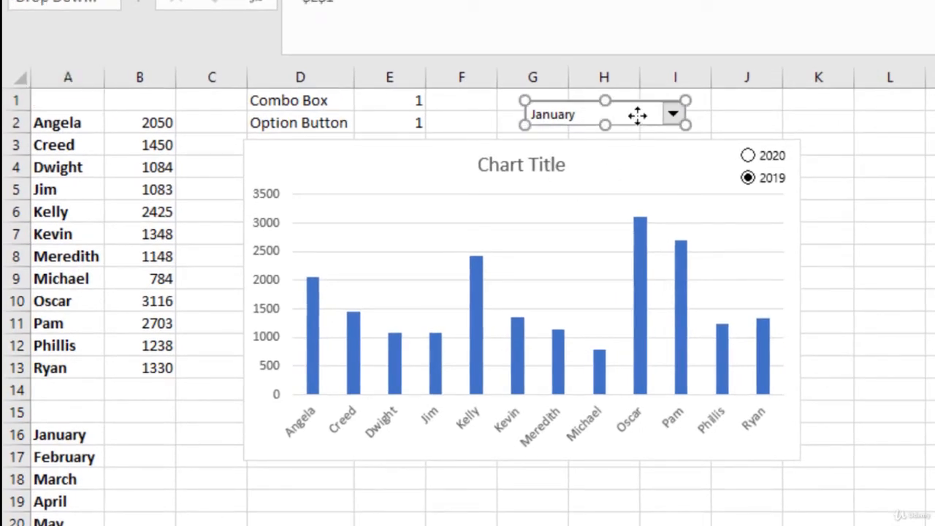
pyautogui.moveTo(639, 129); pyautogui.dragTo(664, 139)
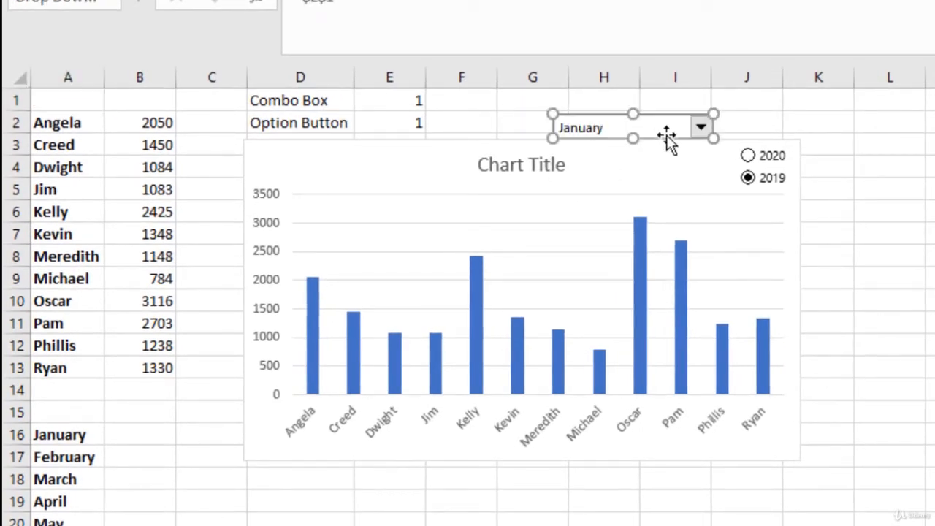
pyautogui.rightClick(662, 129)
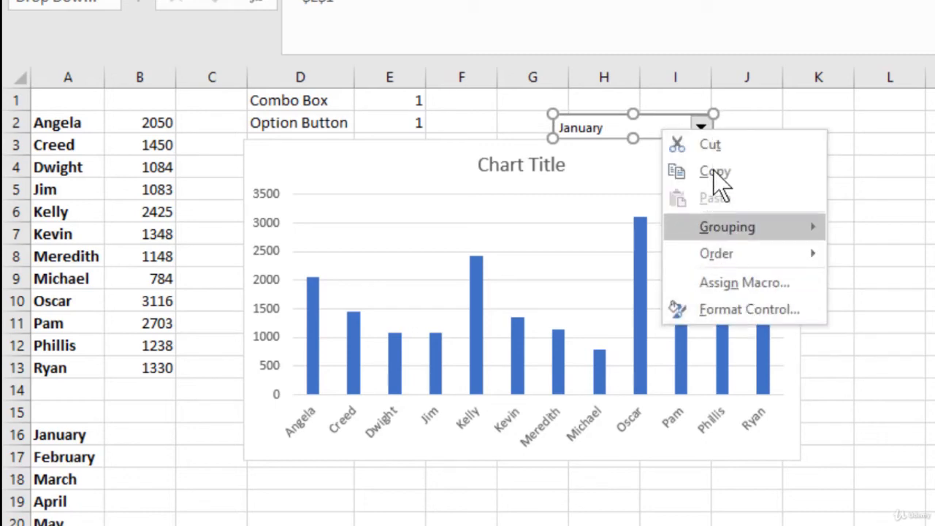
pyautogui.moveTo(789, 253)
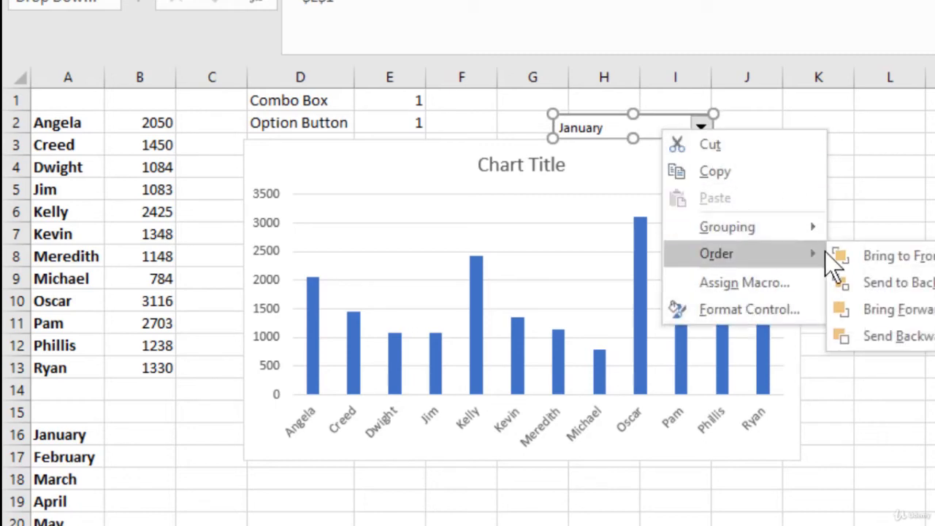
pyautogui.click(877, 254)
# Step: Narrow the month combo box and place it inside the chart, between the chart title and the year option buttons
pyautogui.click(673, 150)
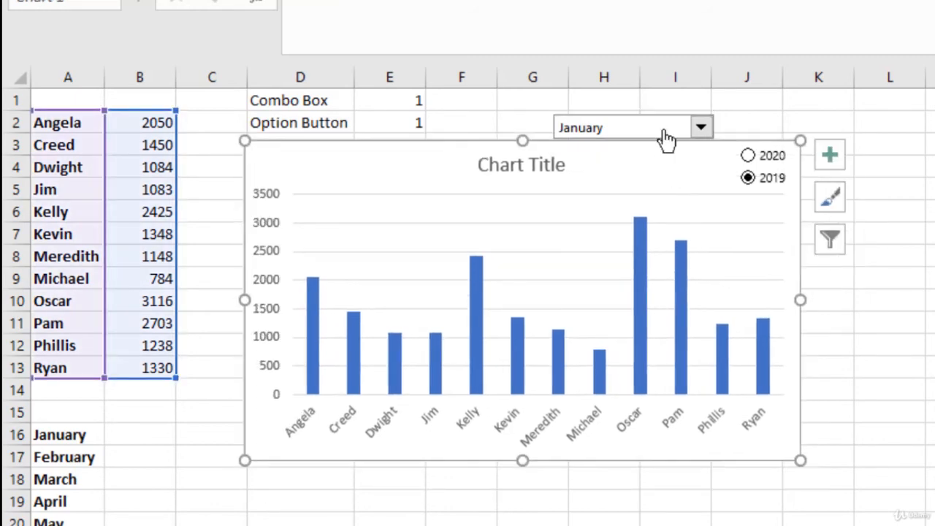
pyautogui.click(753, 120)
pyautogui.keyDown('ctrl'); pyautogui.click(671, 141); pyautogui.keyUp('ctrl')
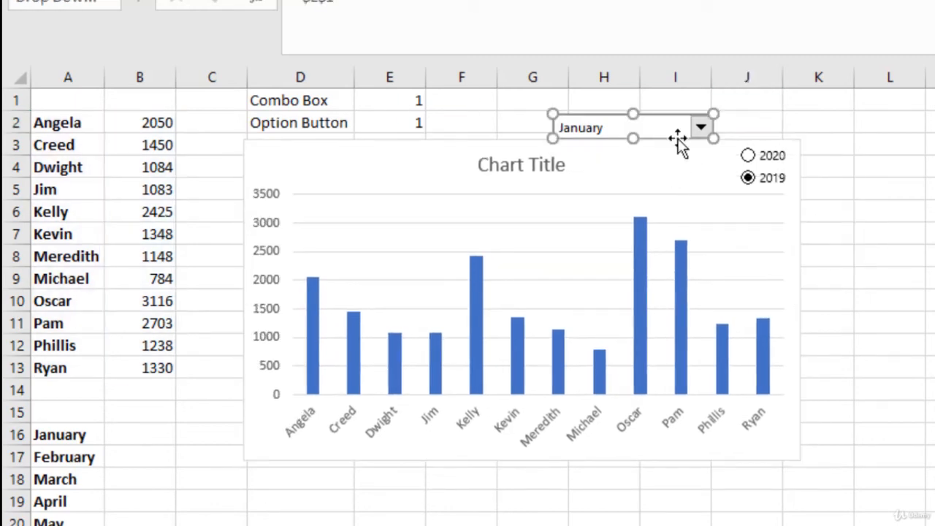
pyautogui.moveTo(679, 139); pyautogui.dragTo(703, 167)
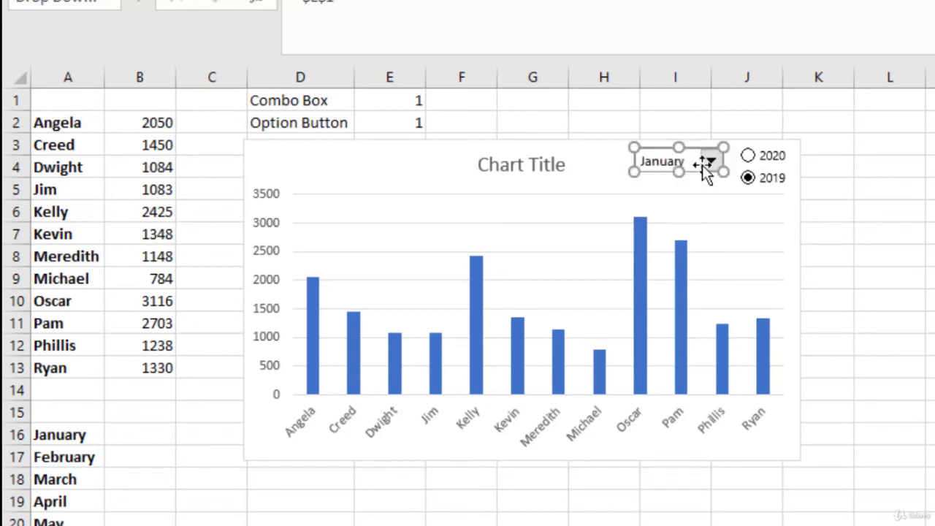
# Step: Change the chart title to "Employee Sales" and deselect the chart
pyautogui.click(541, 166)
pyautogui.doubleClick(545, 165)
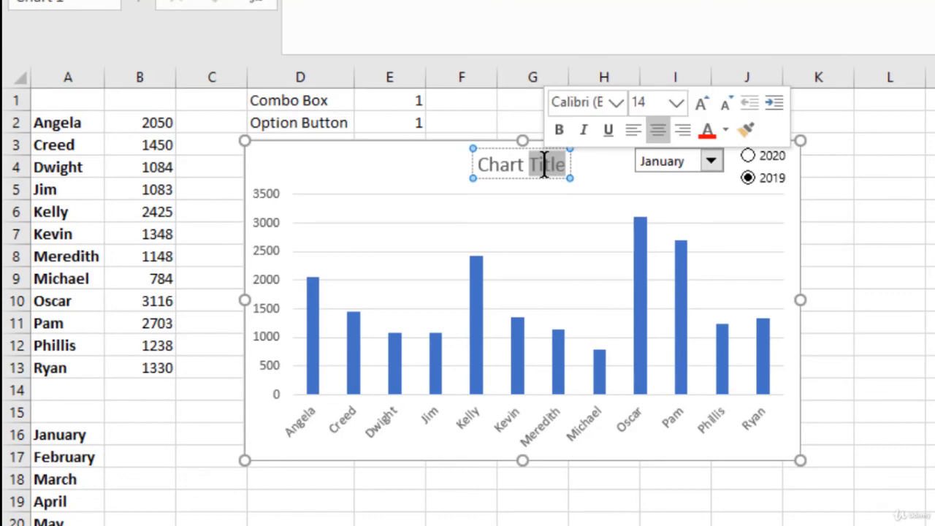
pyautogui.hotkey('ctrl', 'a')
pyautogui.write('Emp')
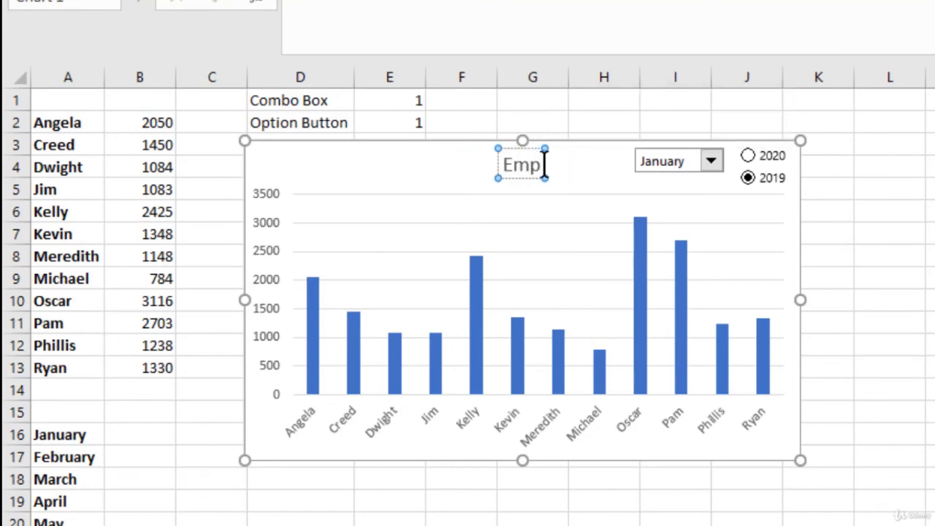
pyautogui.write('loyee Sales')
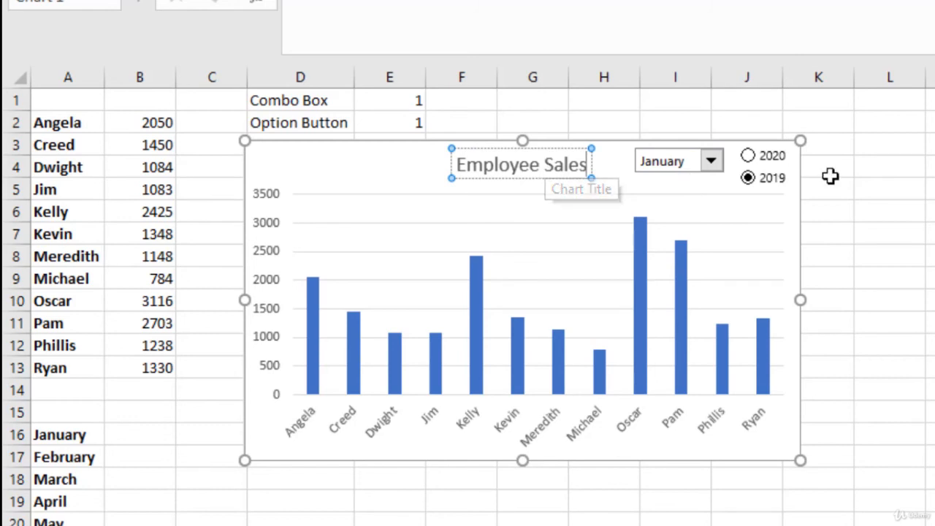
pyautogui.click(860, 169)
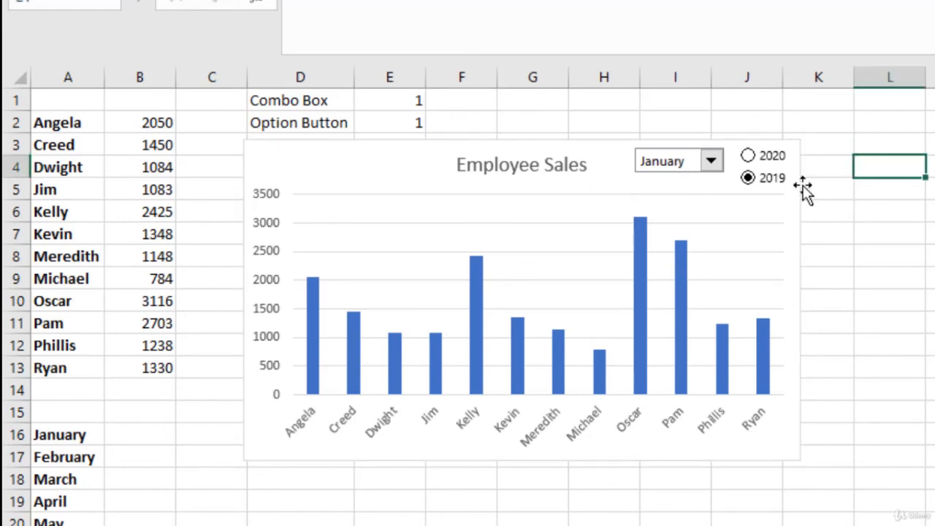
# Step: Test the chart controls by selecting 2020, choosing March, and switching the year to 2019
pyautogui.click(773, 161)
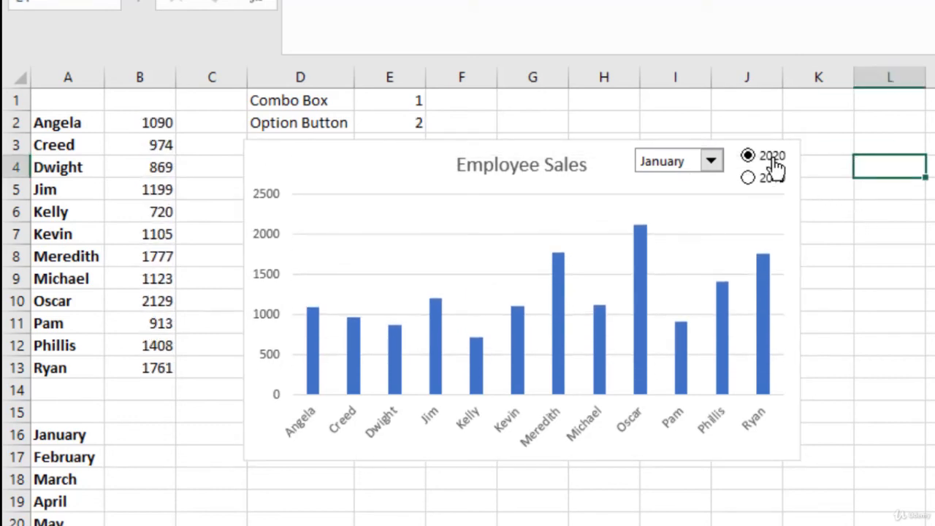
pyautogui.click(712, 161)
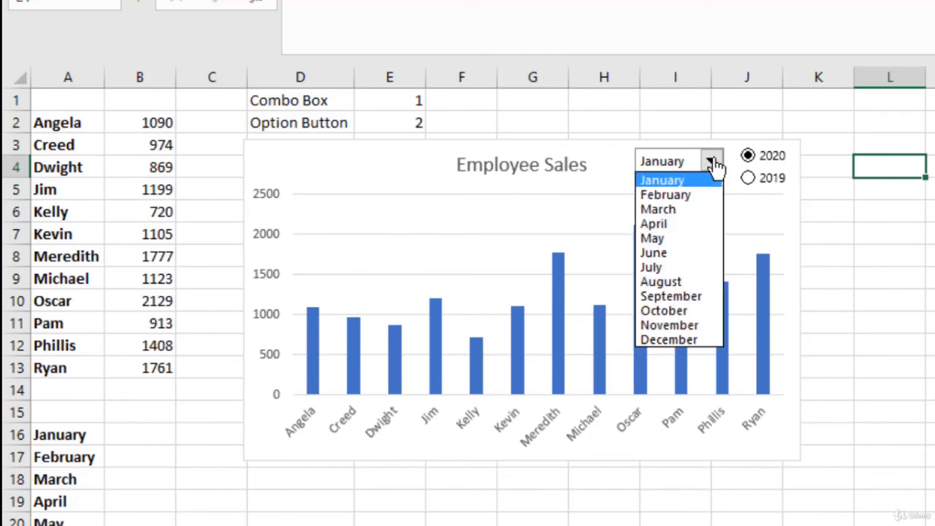
pyautogui.click(690, 210)
pyautogui.click(775, 188)
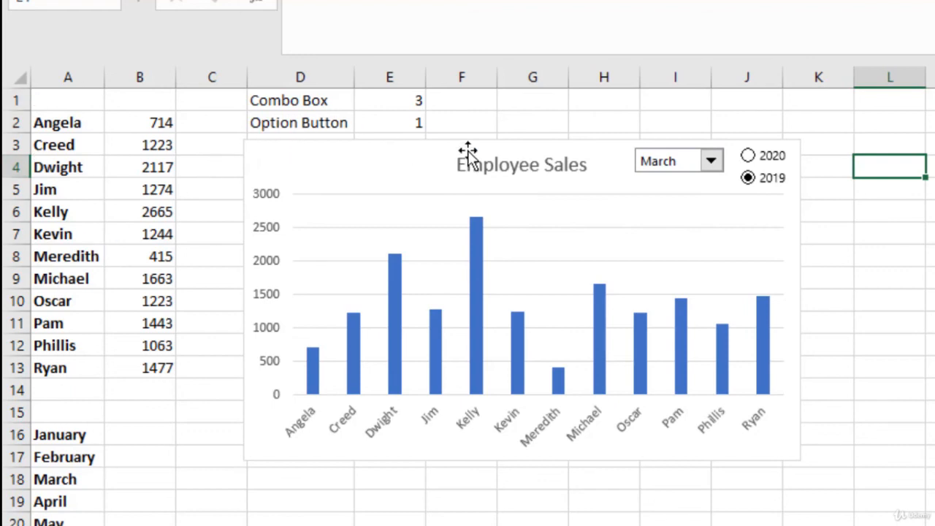
# Step: Choose February in the month combo box and select the 2020 option button
pyautogui.click(711, 162)
pyautogui.click(686, 194)
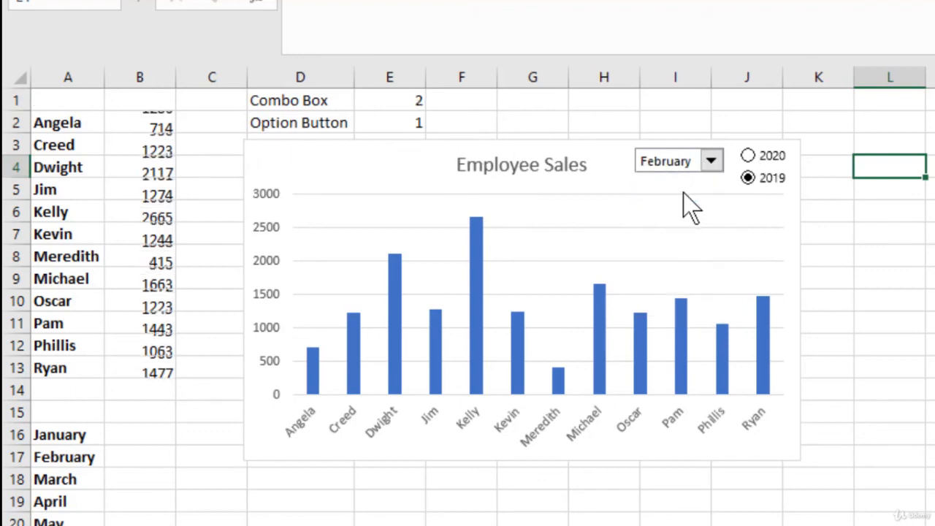
pyautogui.click(773, 158)
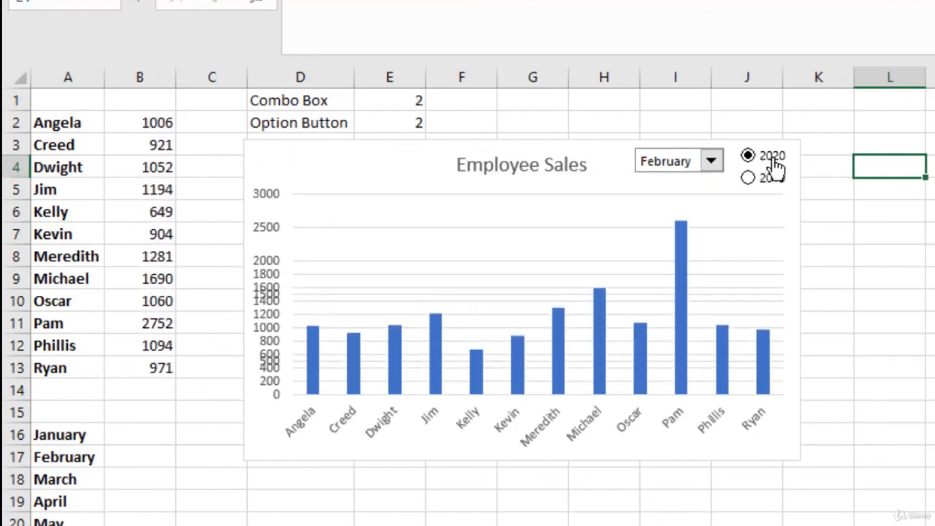